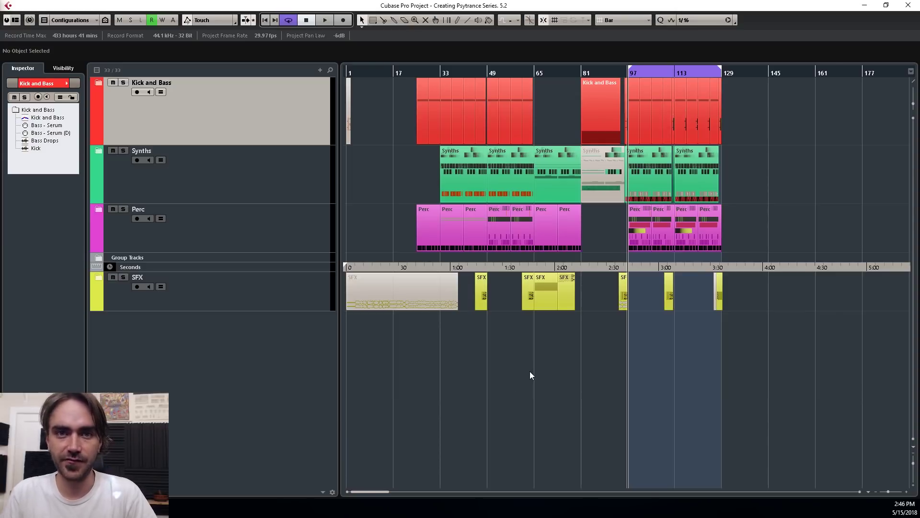
Expand the Synths folder and select all its tracks from Stereo Out (R) 03 through Stereo Out (R) 06
{"action": "key", "text": "h"}
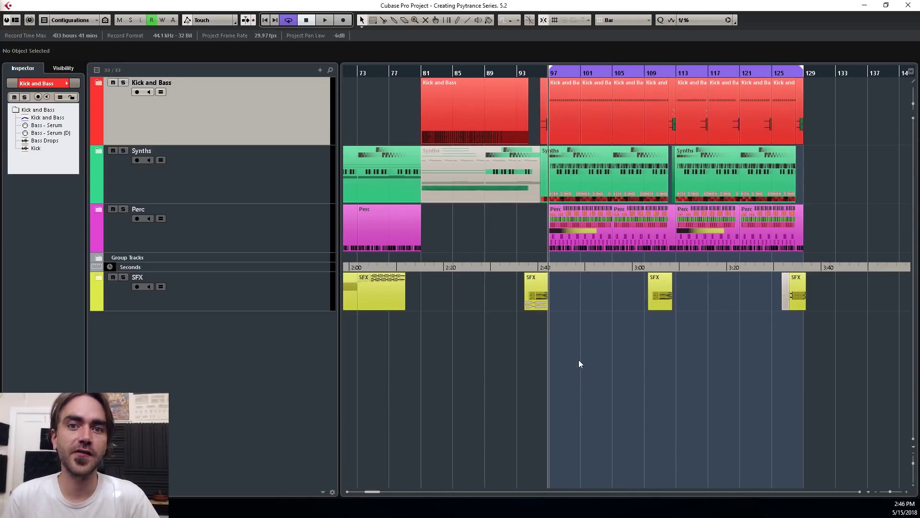
{"action": "left_click", "coordinate": [233, 184]}
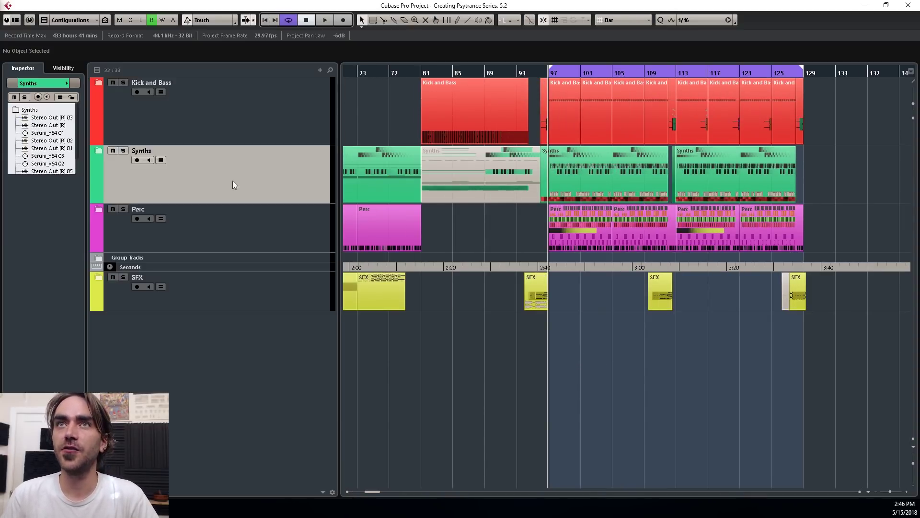
{"action": "left_click", "coordinate": [100, 151]}
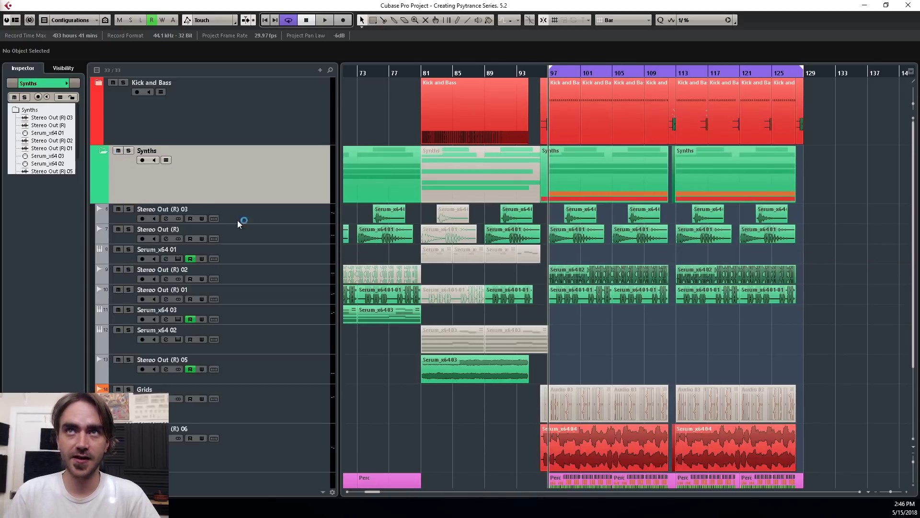
{"action": "left_click", "coordinate": [312, 215]}
{"action": "left_click", "coordinate": [289, 453], "text": "shift"}
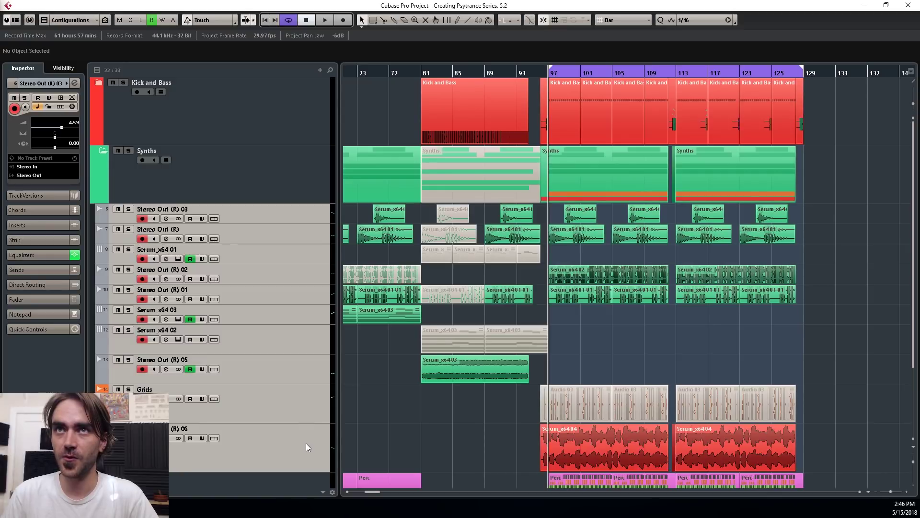
{"action": "scroll", "coordinate": [738, 330], "scroll_direction": "down", "scroll_amount": 2}
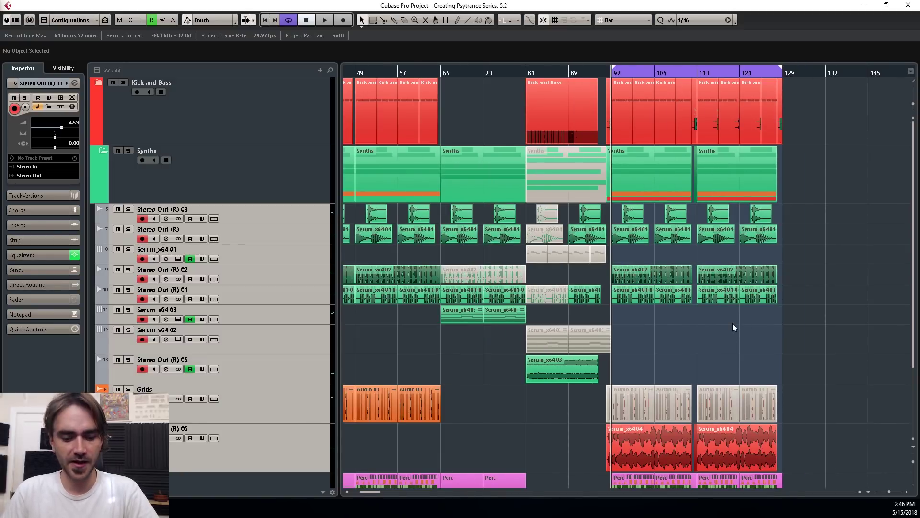
Add a stereo group channel named Synth Group to the selected channels in the MixConsole, routed to Stereo Out
{"action": "key", "text": "F3"}
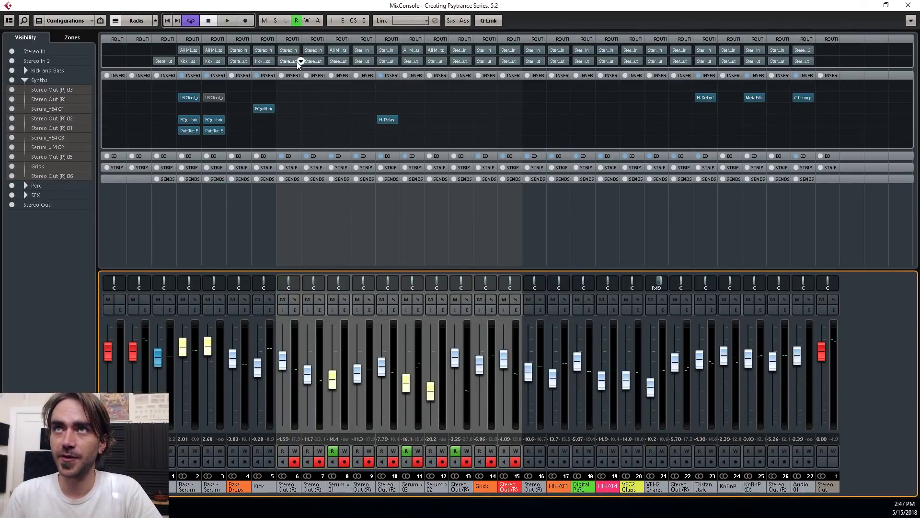
{"action": "right_click", "coordinate": [298, 61]}
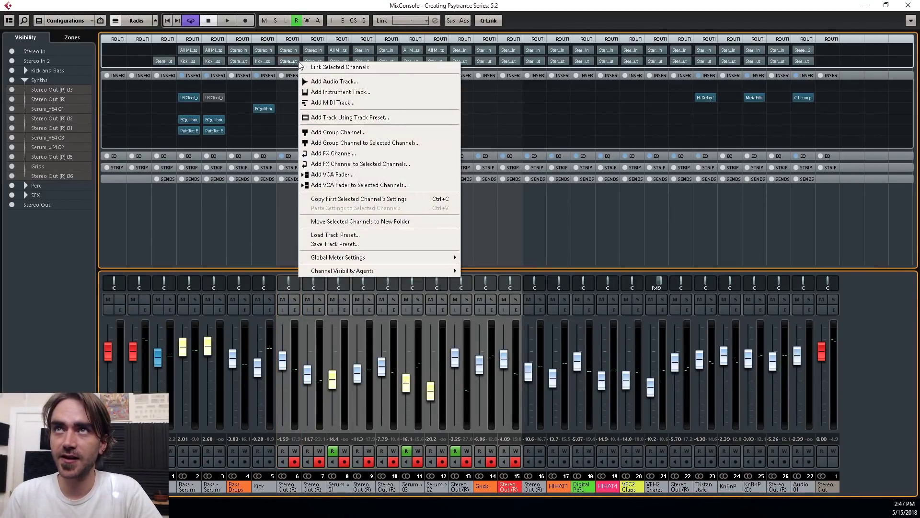
{"action": "left_click", "coordinate": [355, 144]}
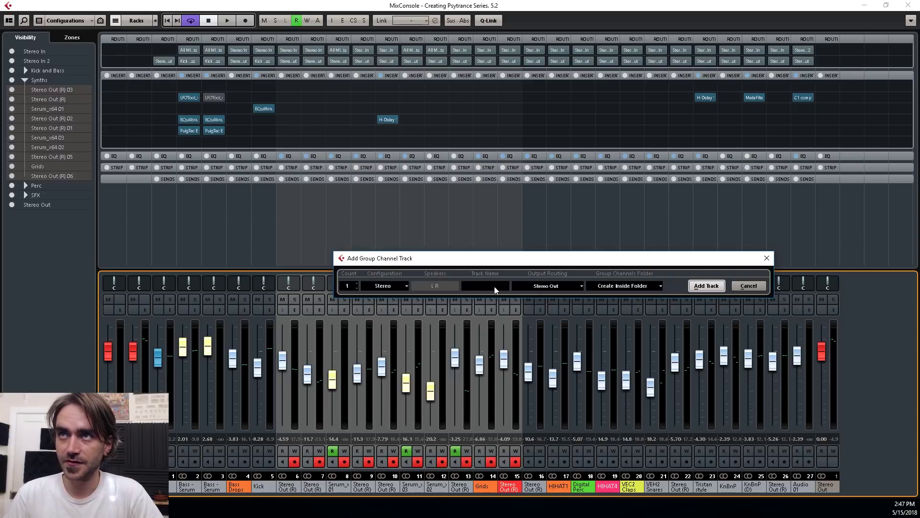
{"action": "type", "text": "Synths"}
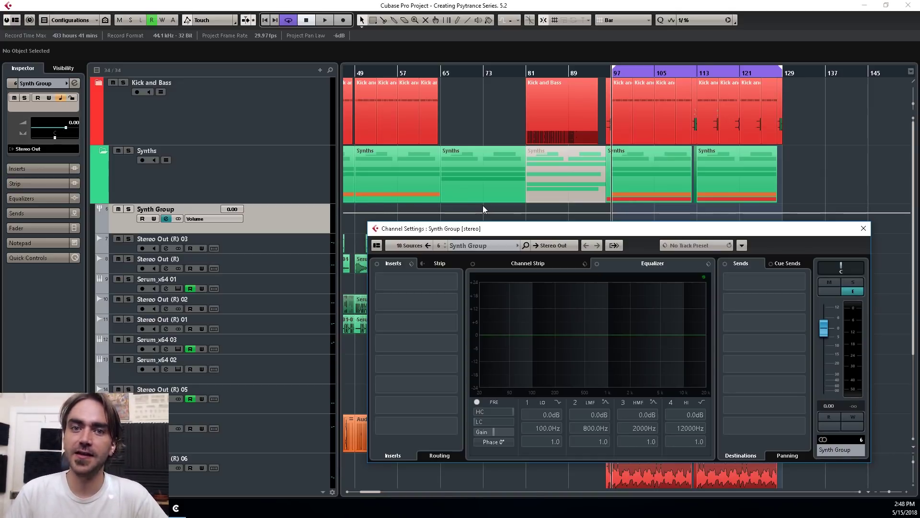
Switch to VCV Rack and patch Bridge outputs 1–2 into the texture synthesizer's In L/R and its Out L/R into Bridge inputs 1–2
{"action": "left_click", "coordinate": [176, 509]}
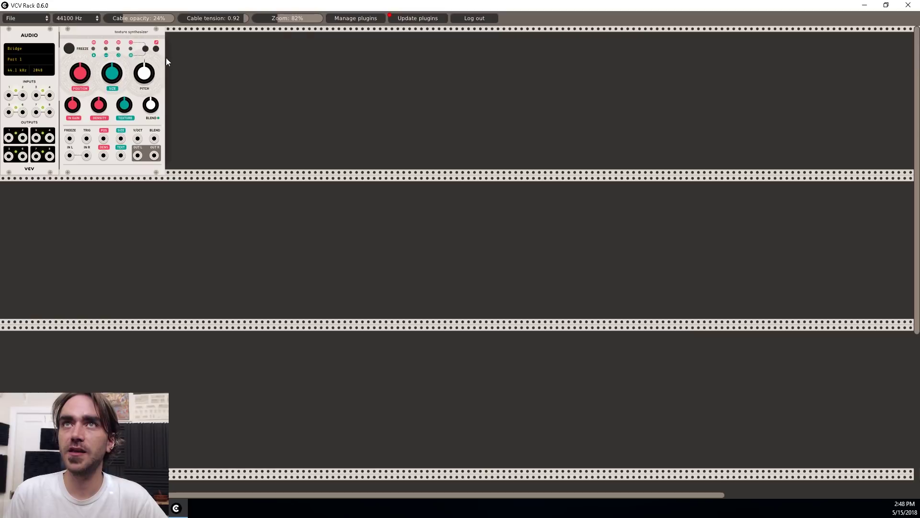
{"action": "left_click_drag", "start_coordinate": [134, 31], "coordinate": [123, 43]}
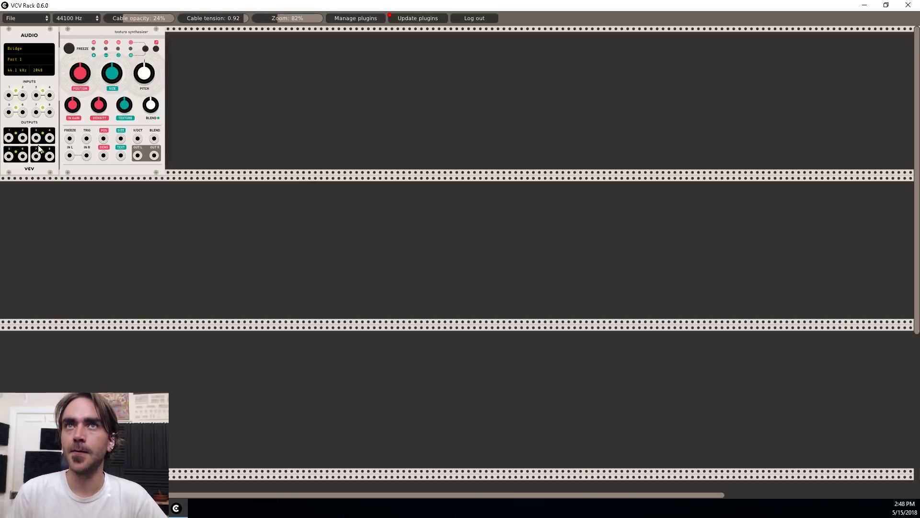
{"action": "mouse_move", "coordinate": [8, 95]}
{"action": "left_mouse_down"}
{"action": "mouse_move", "coordinate": [67, 153]}
{"action": "mouse_move", "coordinate": [141, 152]}
{"action": "mouse_move", "coordinate": [20, 121]}
{"action": "mouse_move", "coordinate": [23, 96]}
{"action": "left_mouse_up"}
{"action": "mouse_move", "coordinate": [8, 137]}
{"action": "left_mouse_down"}
{"action": "mouse_move", "coordinate": [70, 171]}
{"action": "mouse_move", "coordinate": [69, 155]}
{"action": "mouse_move", "coordinate": [23, 137]}
{"action": "left_mouse_up"}
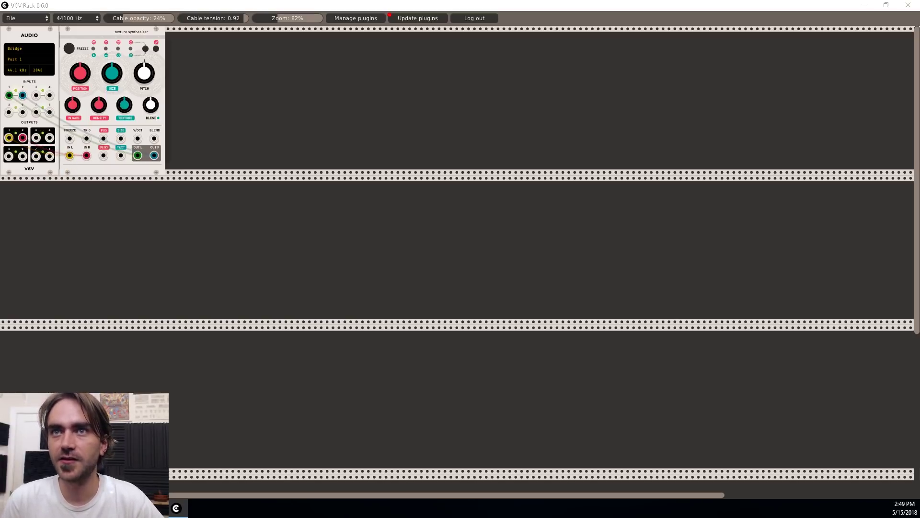
Return to Cubase, check the port of Synth Group's VCV-Bridge-64 insert, and close the plug-in and channel settings windows
{"action": "left_click", "coordinate": [865, 8]}
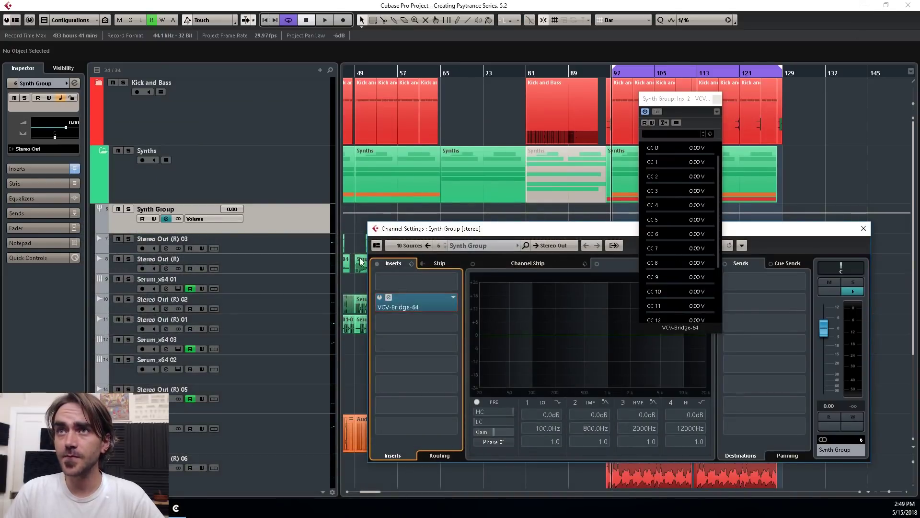
{"action": "left_click_drag", "start_coordinate": [720, 178], "coordinate": [699, 157]}
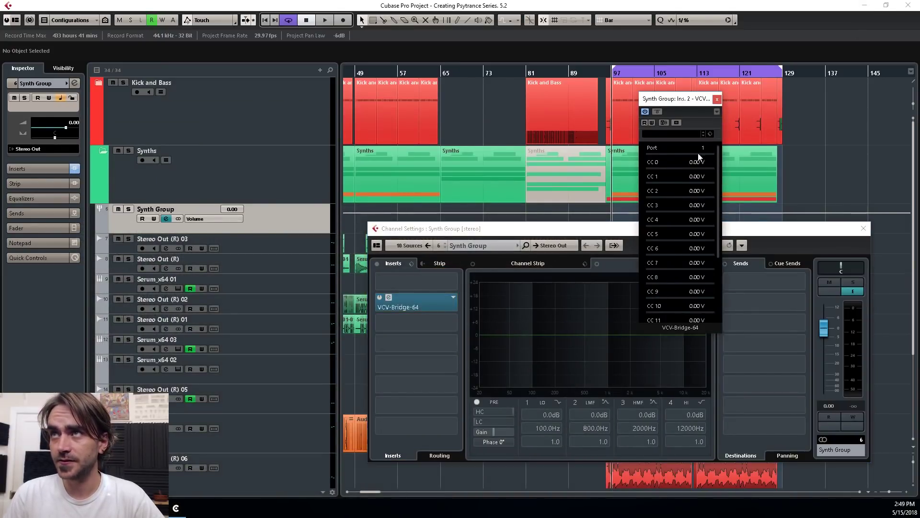
{"action": "left_click", "coordinate": [717, 99]}
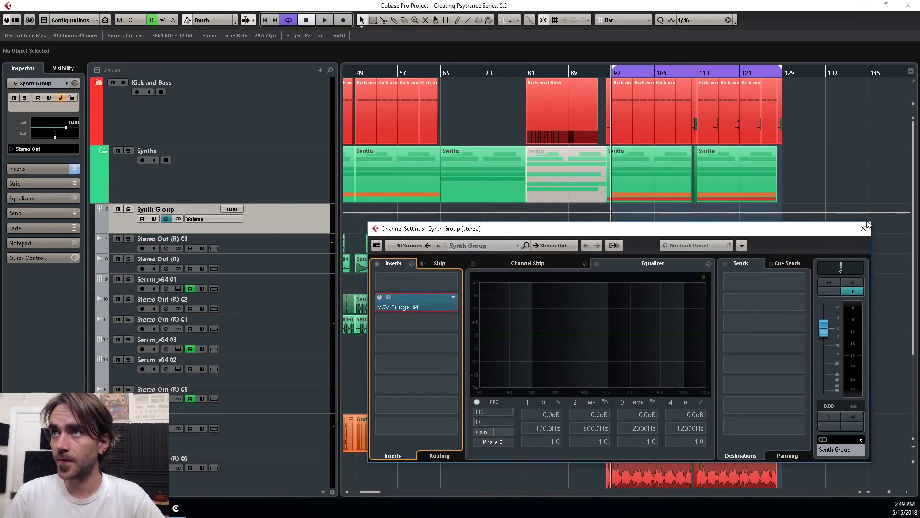
{"action": "left_click_drag", "start_coordinate": [849, 230], "coordinate": [845, 239]}
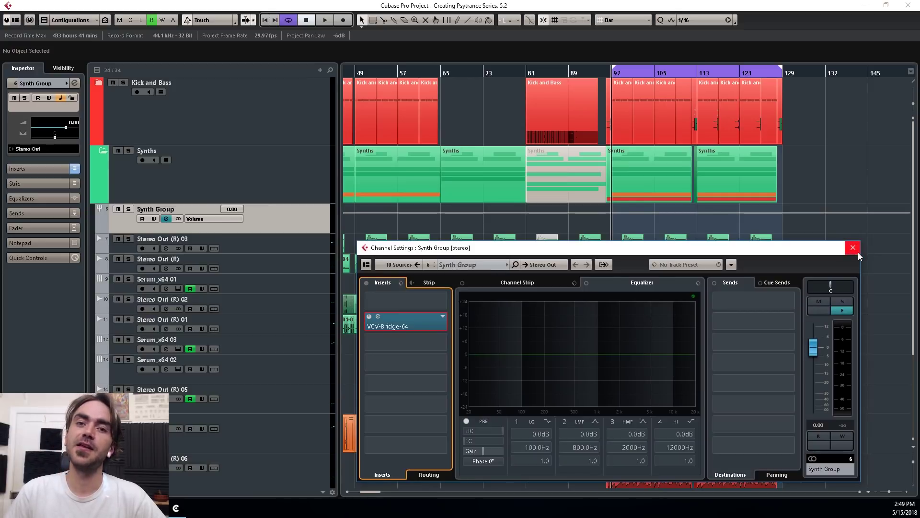
{"action": "left_click", "coordinate": [858, 237]}
Solo the Synth Group track and play the looped section from bar 97
{"action": "left_click", "coordinate": [127, 210]}
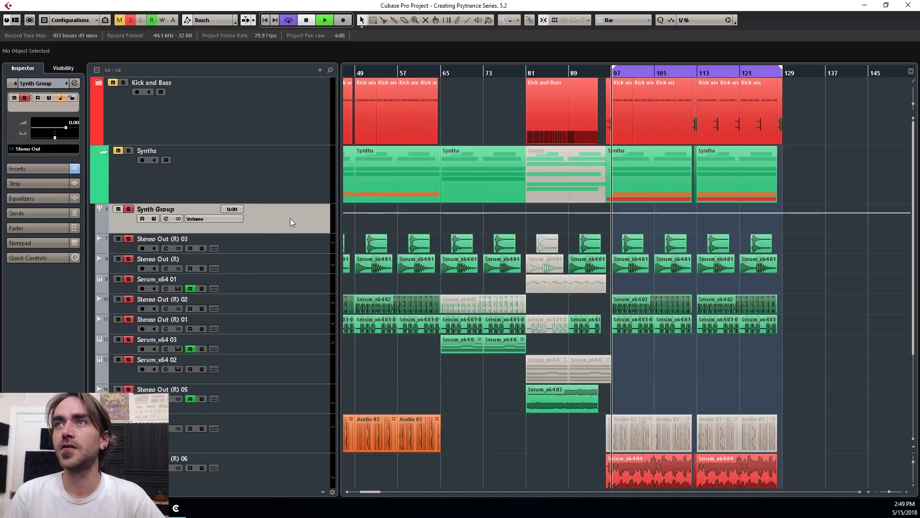
{"action": "key", "text": "space"}
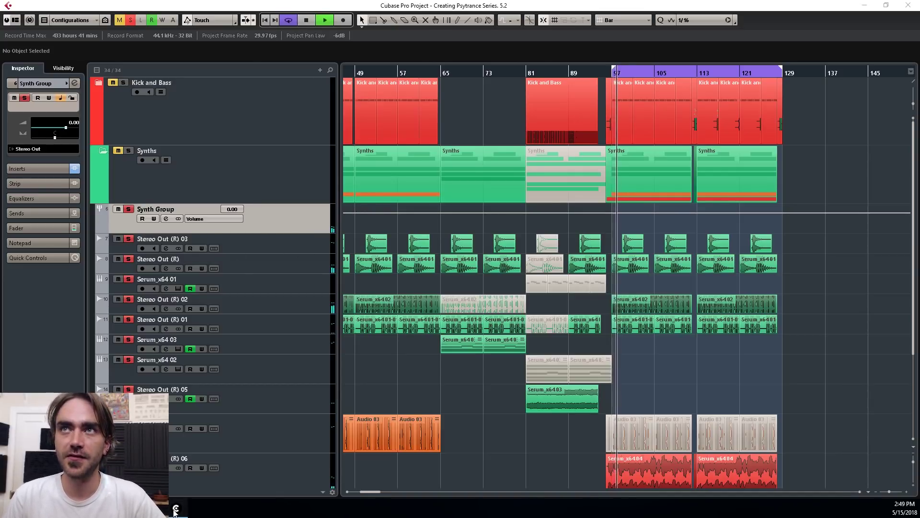
Zoom VCV Rack to 161%, stop Cubase playback, and fit a floating Rack window around both modules over the project
{"action": "left_click", "coordinate": [173, 510]}
{"action": "scroll", "coordinate": [151, 120], "scroll_direction": "up", "scroll_amount": 5}
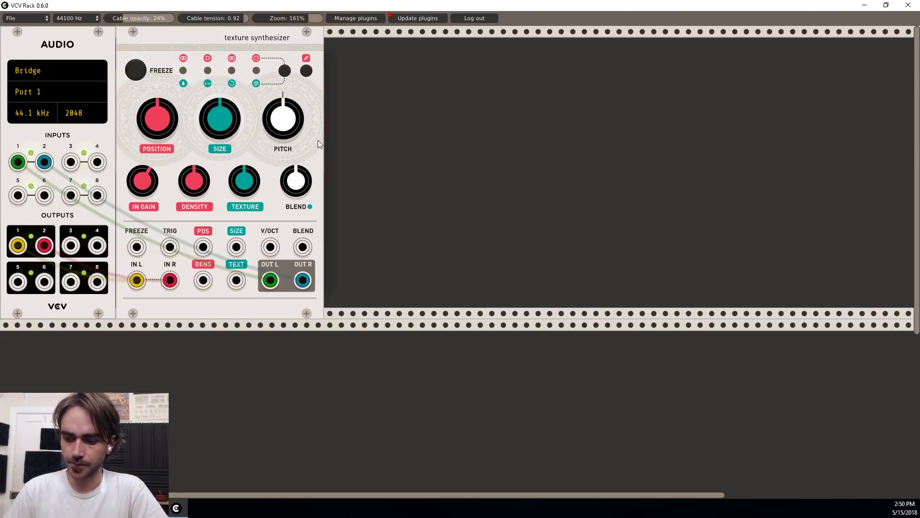
{"action": "left_click_drag", "start_coordinate": [465, 5], "coordinate": [645, 102]}
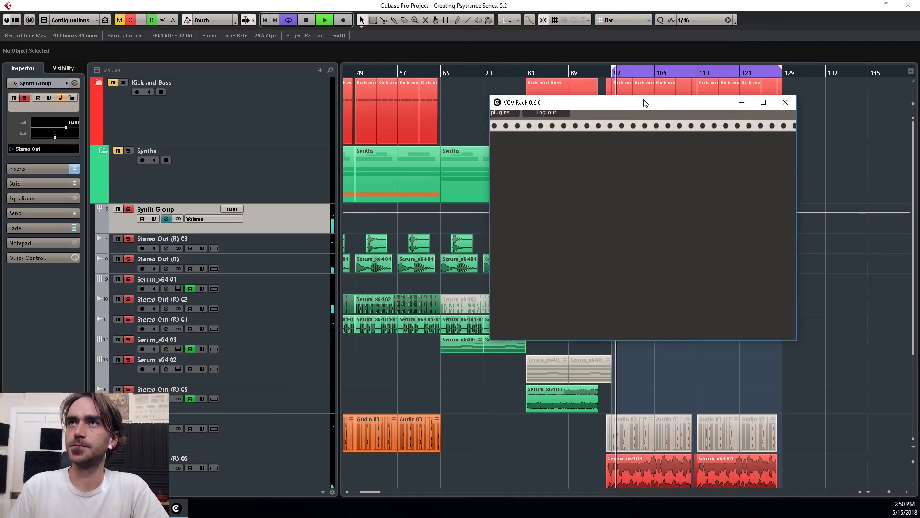
{"action": "left_click", "coordinate": [831, 129]}
{"action": "key", "text": "space"}
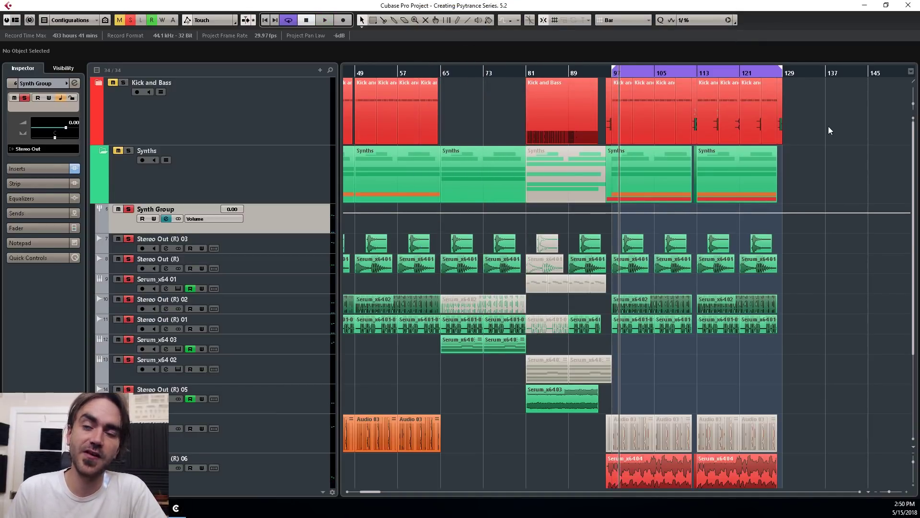
{"action": "left_click", "coordinate": [181, 511]}
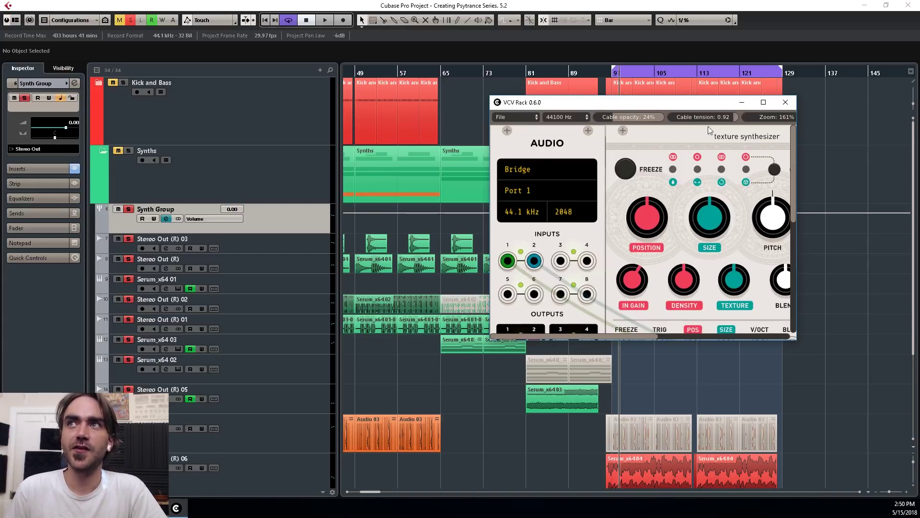
{"action": "left_click_drag", "start_coordinate": [717, 101], "coordinate": [588, 53]}
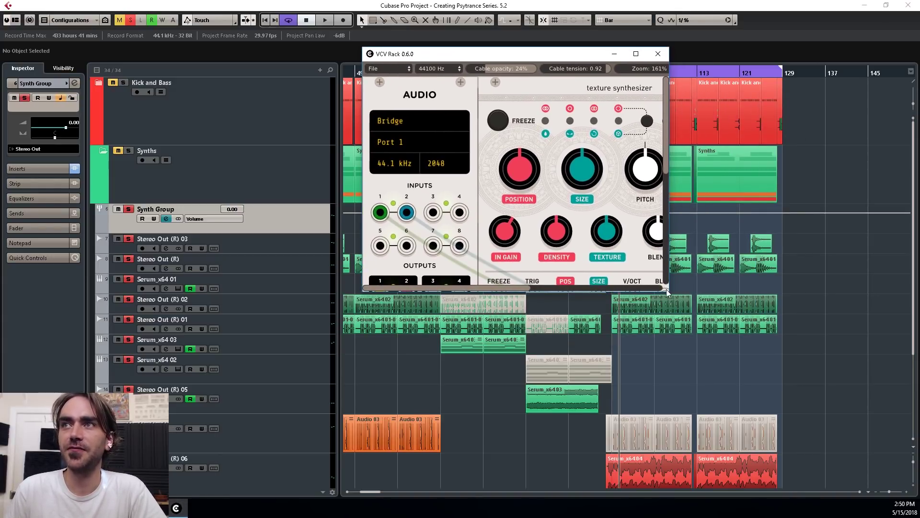
{"action": "left_click_drag", "start_coordinate": [669, 292], "coordinate": [773, 428]}
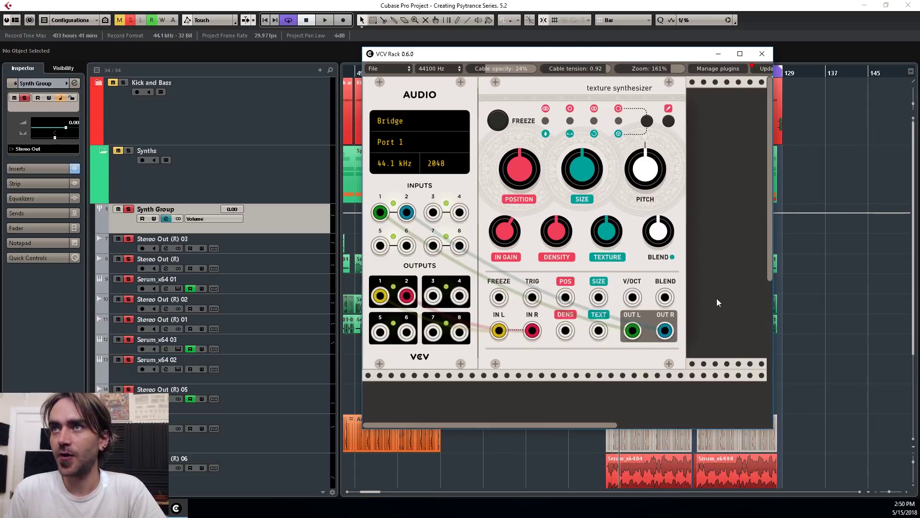
Set the texture synthesizer's alternative mode to Spectral madness and cycle its blend knob function through Spread and Feedback to Reverb
{"action": "right_click", "coordinate": [677, 182]}
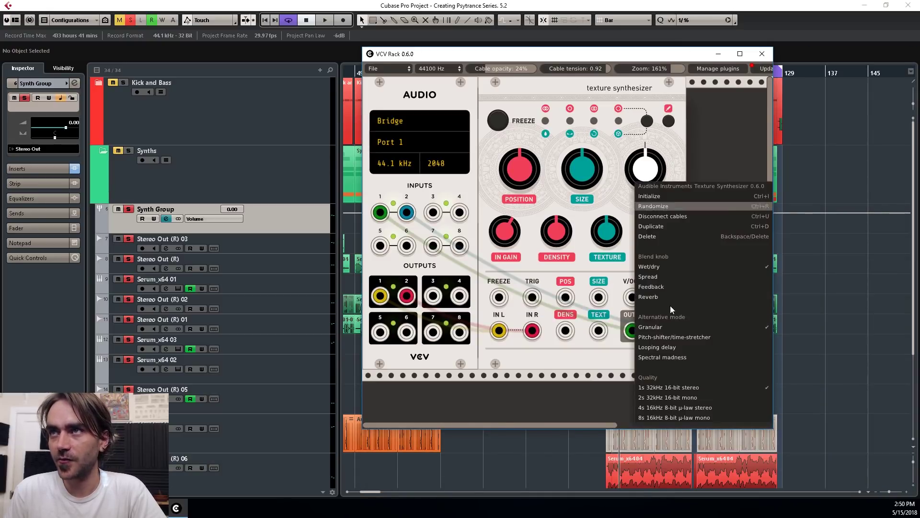
{"action": "left_click", "coordinate": [666, 359]}
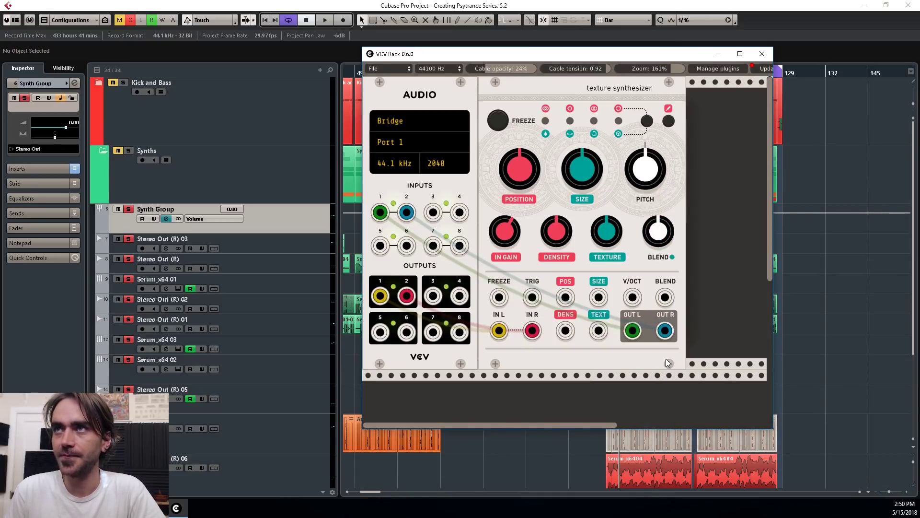
{"action": "right_click", "coordinate": [673, 203]}
{"action": "left_click", "coordinate": [666, 284]}
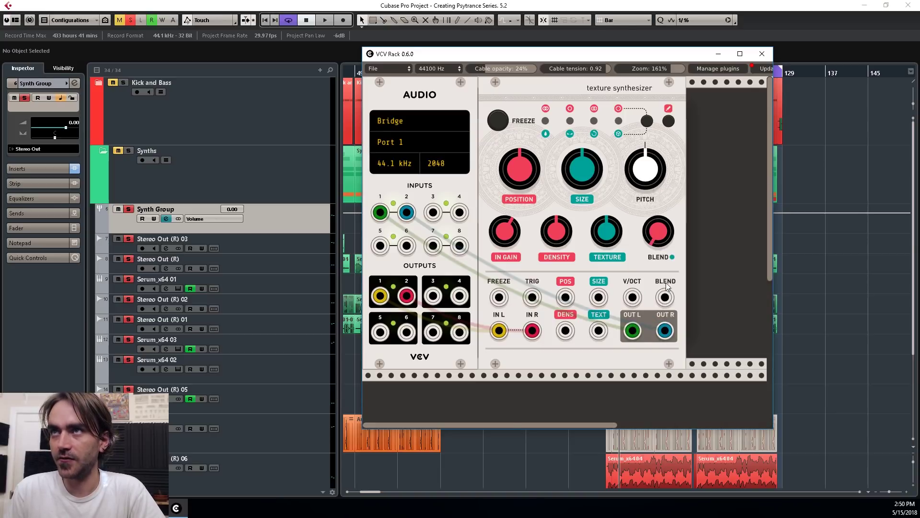
{"action": "right_click", "coordinate": [666, 229]}
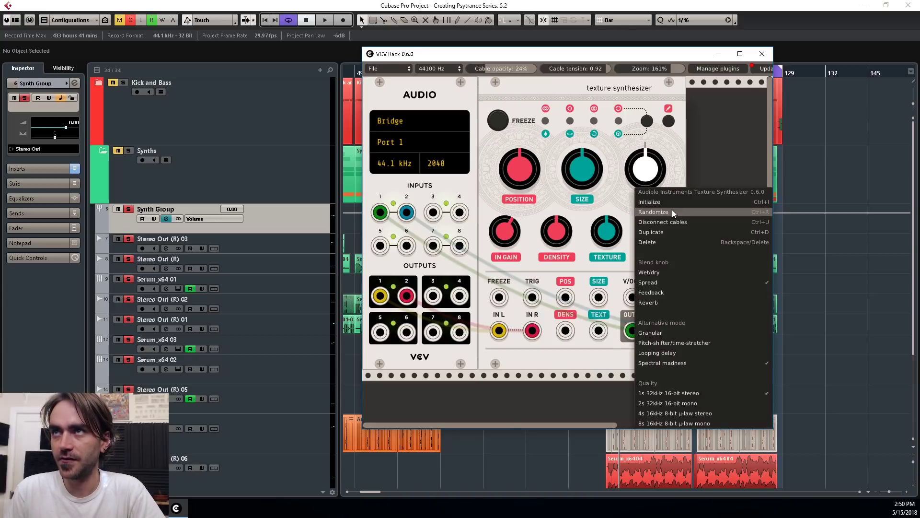
{"action": "left_click", "coordinate": [660, 293]}
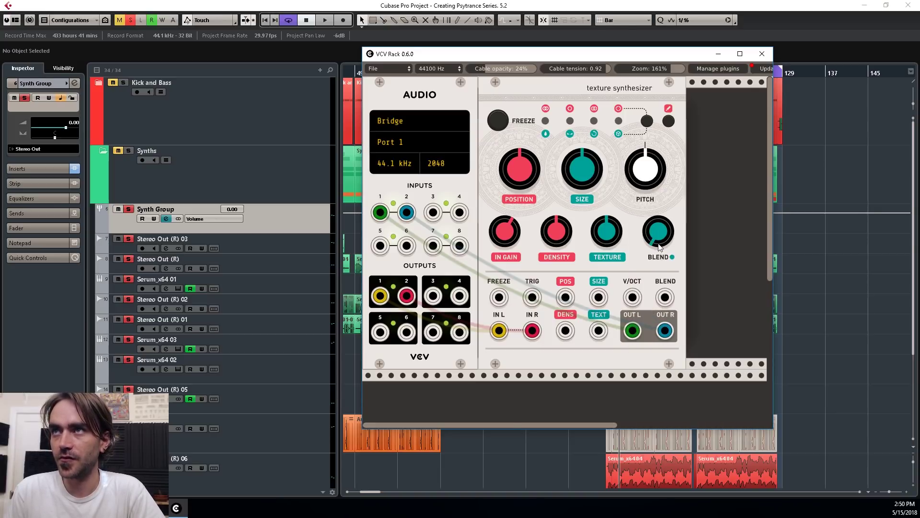
{"action": "right_click", "coordinate": [665, 216]}
{"action": "left_click", "coordinate": [642, 299]}
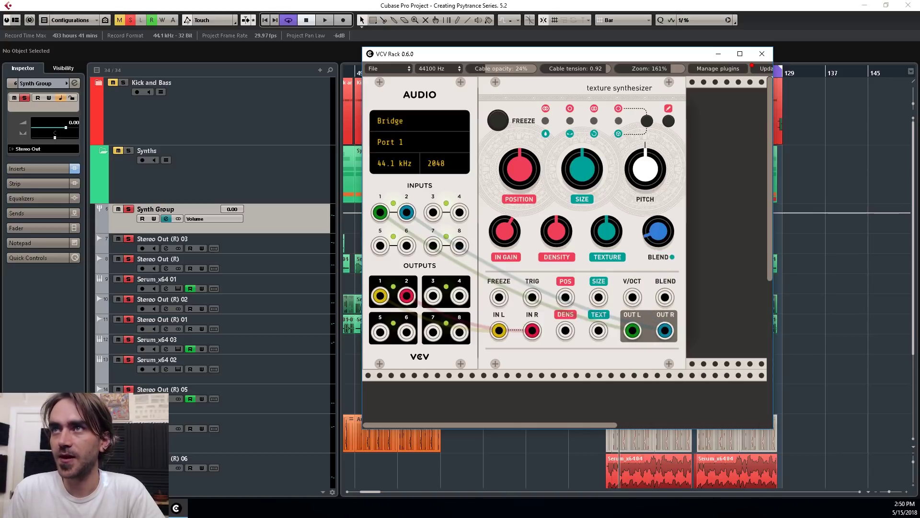
Play the loop while raising the texture synthesizer's Size, Texture and Blend knobs, engage Freeze, and stop Cubase playback
{"action": "left_click", "coordinate": [842, 292]}
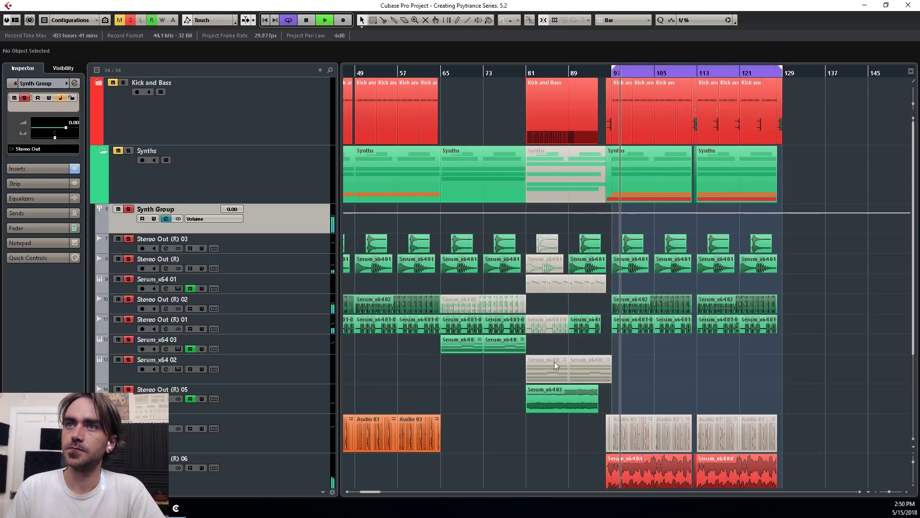
{"action": "left_click", "coordinate": [178, 510]}
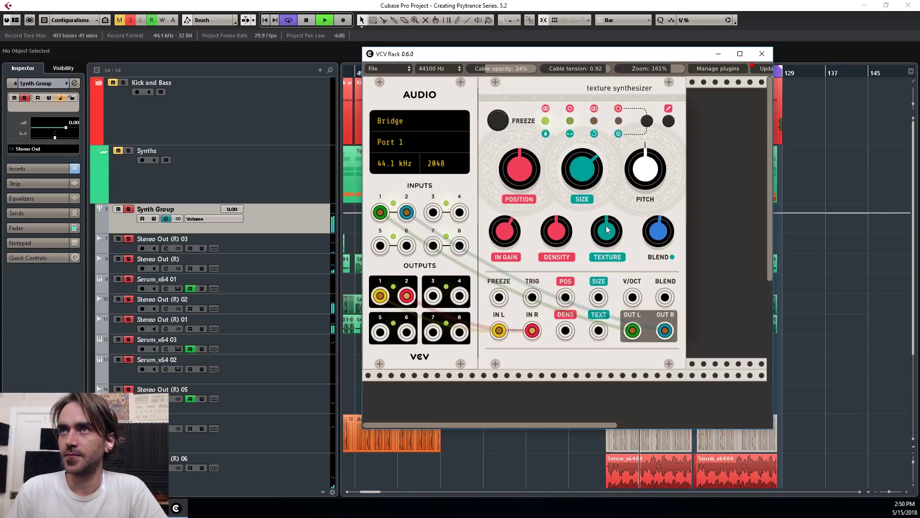
{"action": "left_click", "coordinate": [498, 121]}
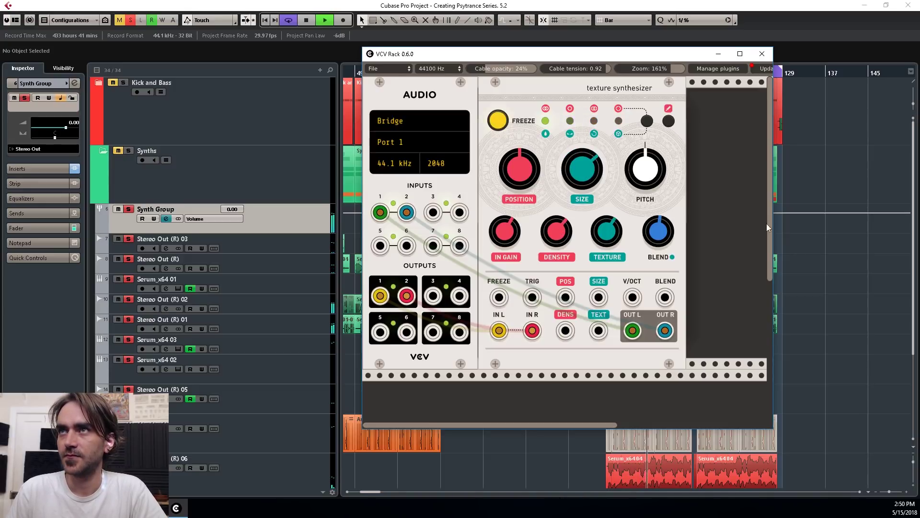
{"action": "left_click", "coordinate": [817, 253]}
{"action": "key", "text": "space"}
Remove the solo from the Synth Group track and mute it
{"action": "left_click", "coordinate": [119, 210]}
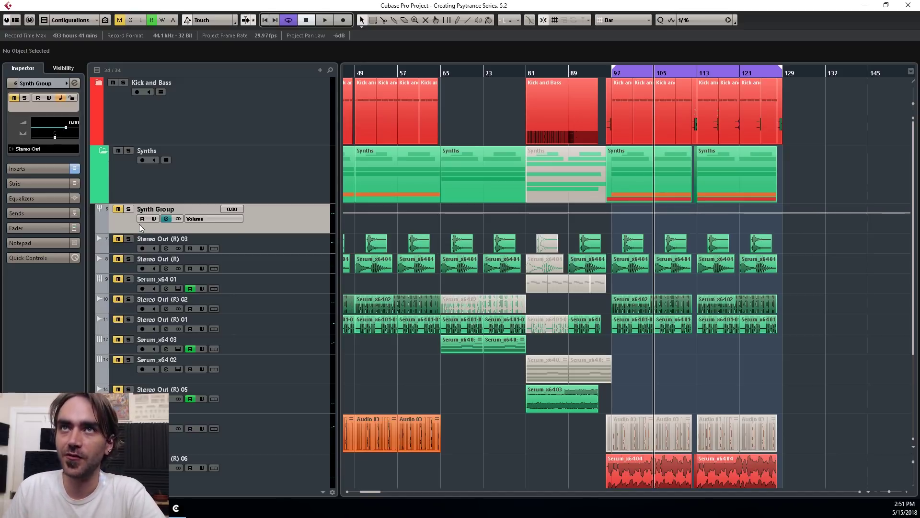
{"action": "scroll", "coordinate": [310, 244], "scroll_direction": "down", "scroll_amount": 5}
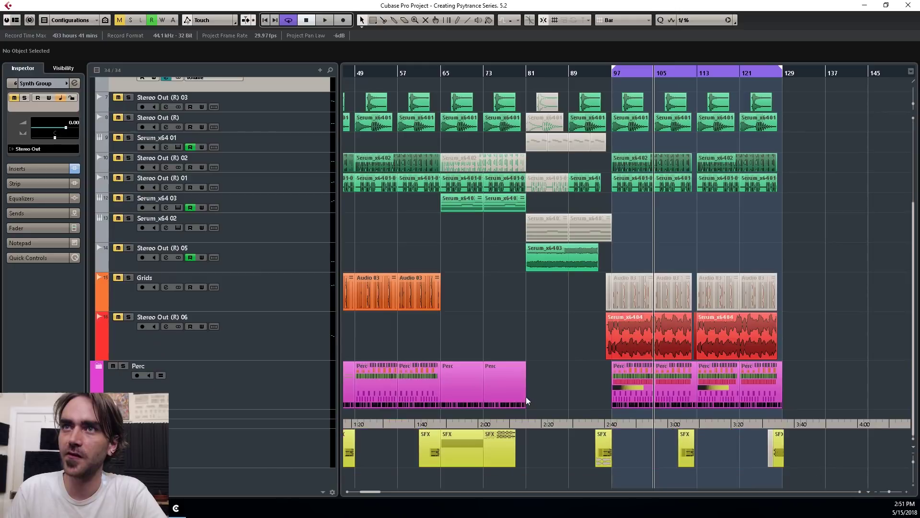
Add a new audio track directly below the Synth Group track
{"action": "right_click", "coordinate": [222, 475]}
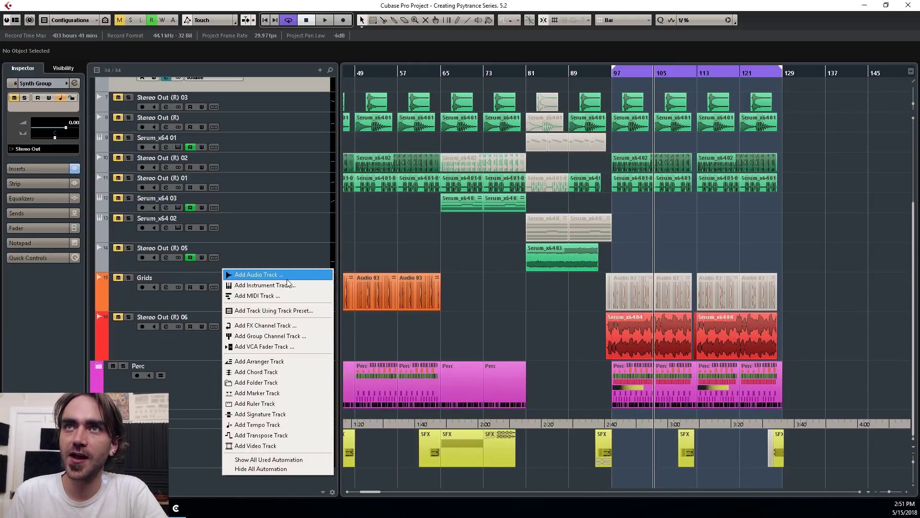
{"action": "left_click", "coordinate": [259, 274]}
{"action": "left_click", "coordinate": [633, 278]}
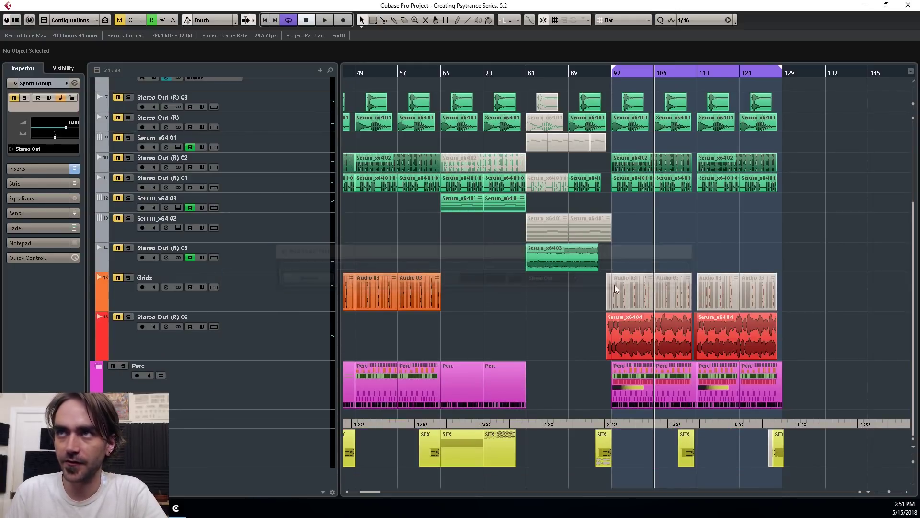
{"action": "scroll", "coordinate": [447, 247], "scroll_direction": "up", "scroll_amount": 6}
{"action": "scroll", "coordinate": [448, 248], "scroll_direction": "up", "scroll_amount": 1}
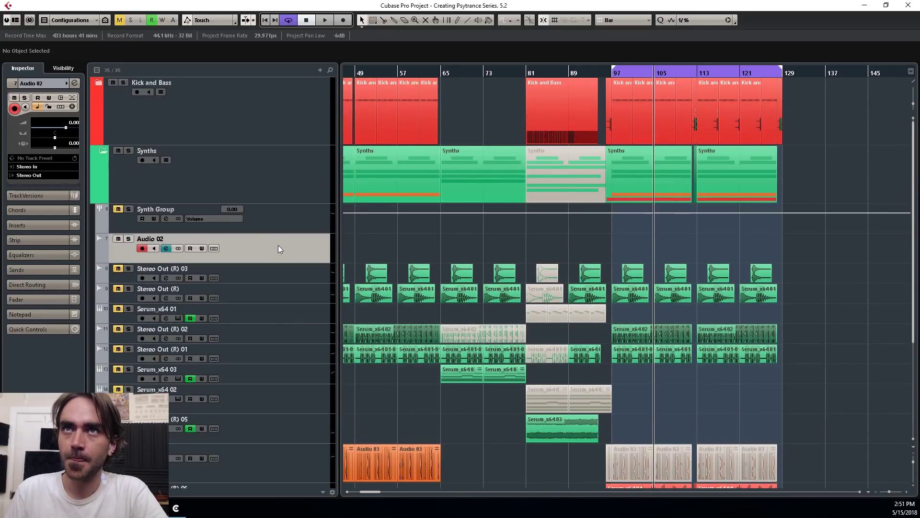
Move the Audio 02 track above the Synth Group track and set its input to Synth Group
{"action": "left_click_drag", "start_coordinate": [278, 246], "coordinate": [266, 217]}
{"action": "left_click", "coordinate": [32, 167]}
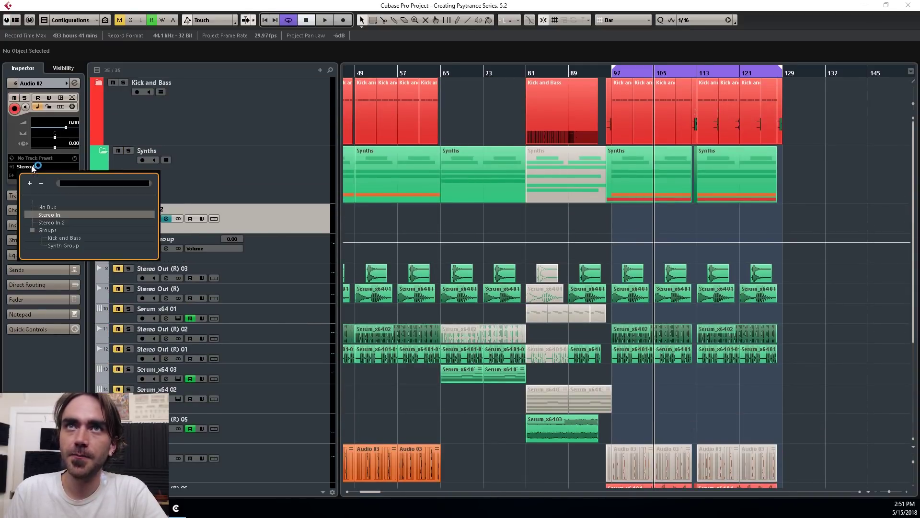
{"action": "left_click", "coordinate": [63, 246]}
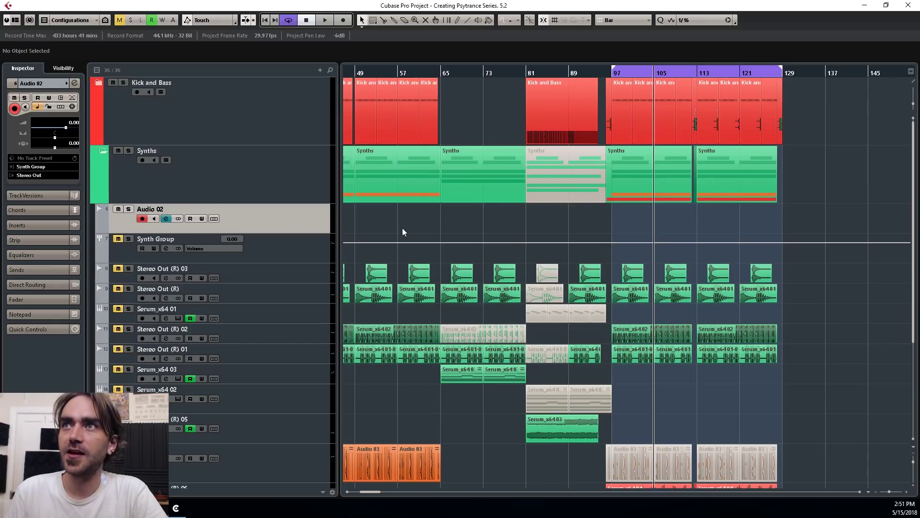
Turn off cycling, record on Audio 02, and set the texture synthesizer's blend knob function to Feedback with the Blend amount raised
{"action": "left_click", "coordinate": [288, 19]}
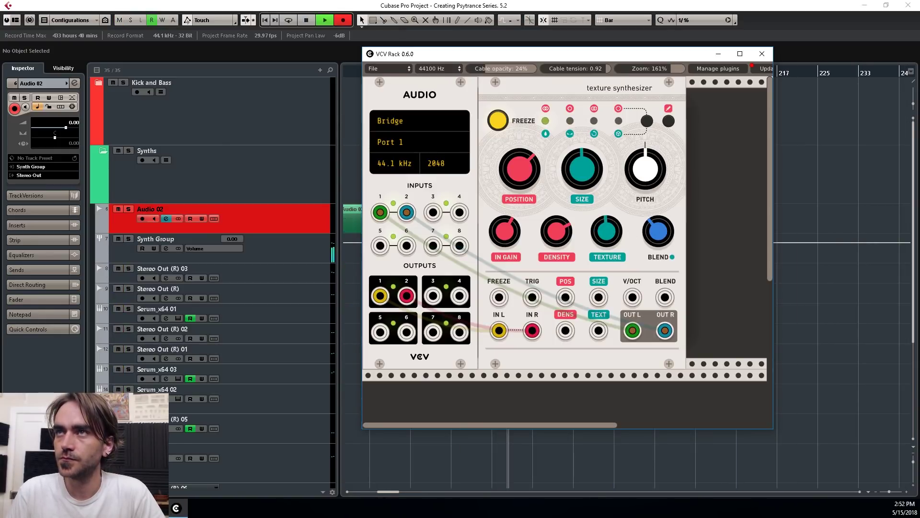
{"action": "right_click", "coordinate": [670, 203]}
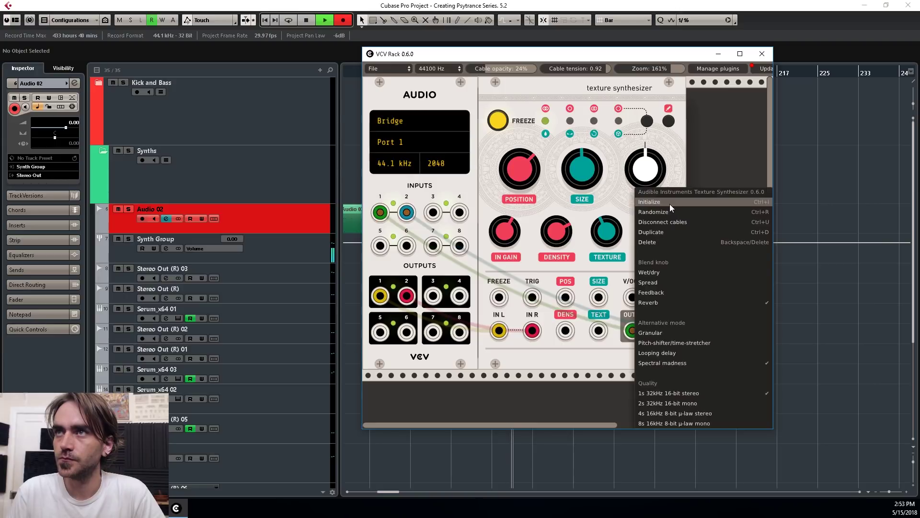
{"action": "left_click", "coordinate": [672, 294]}
{"action": "left_click_drag", "start_coordinate": [658, 231], "coordinate": [658, 221]}
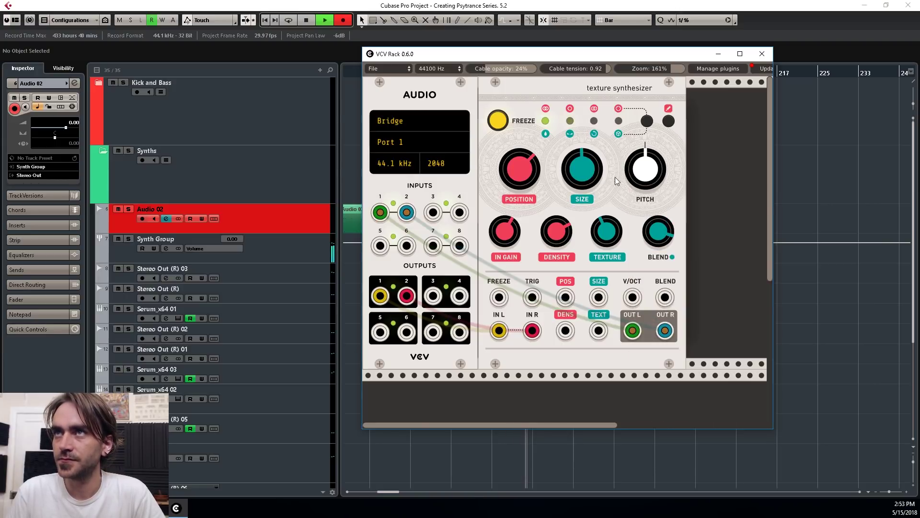
Vary the texture synthesizer's Size, Texture and Position knobs while Audio 02 is recording
{"action": "left_click_drag", "start_coordinate": [581, 152], "coordinate": [581, 159]}
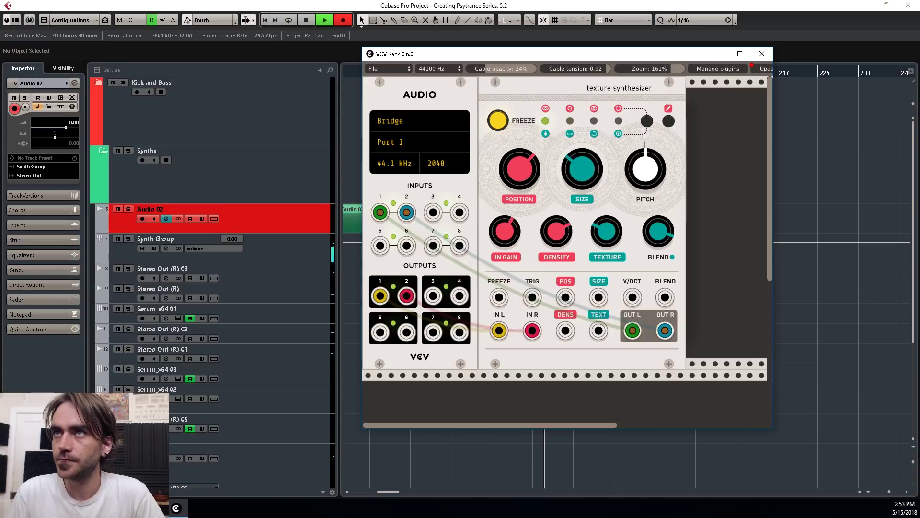
{"action": "left_click_drag", "start_coordinate": [567, 215], "coordinate": [594, 233]}
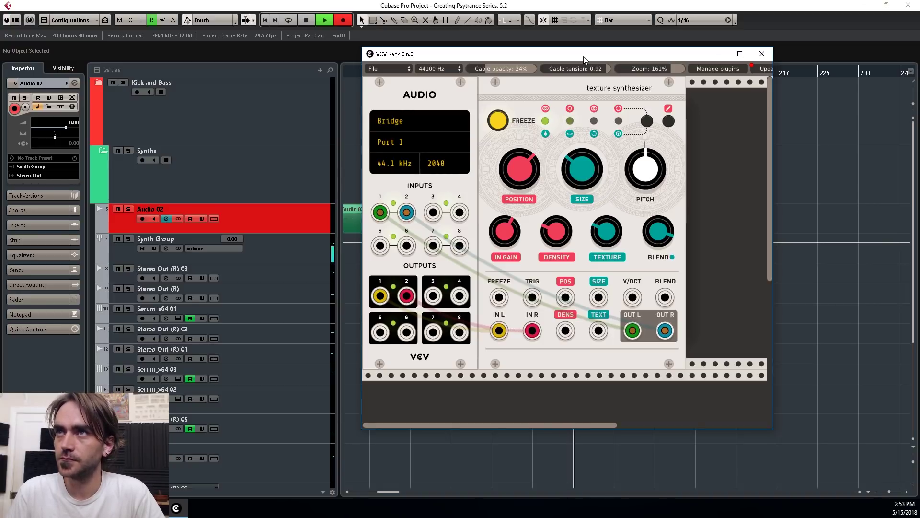
{"action": "left_click_drag", "start_coordinate": [533, 159], "coordinate": [534, 167]}
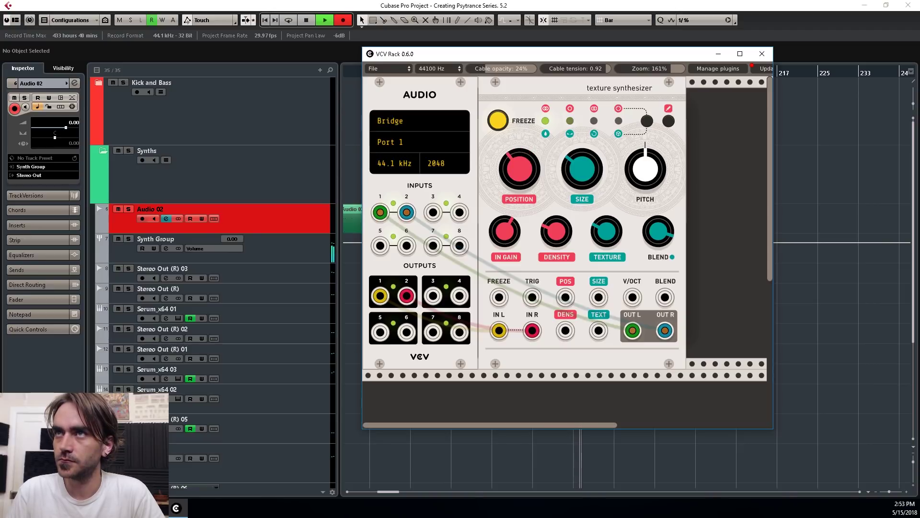
{"action": "mouse_move", "coordinate": [589, 174]}
{"action": "left_mouse_down"}
{"action": "mouse_move", "coordinate": [589, 136]}
{"action": "mouse_move", "coordinate": [588, 170]}
{"action": "left_mouse_up"}
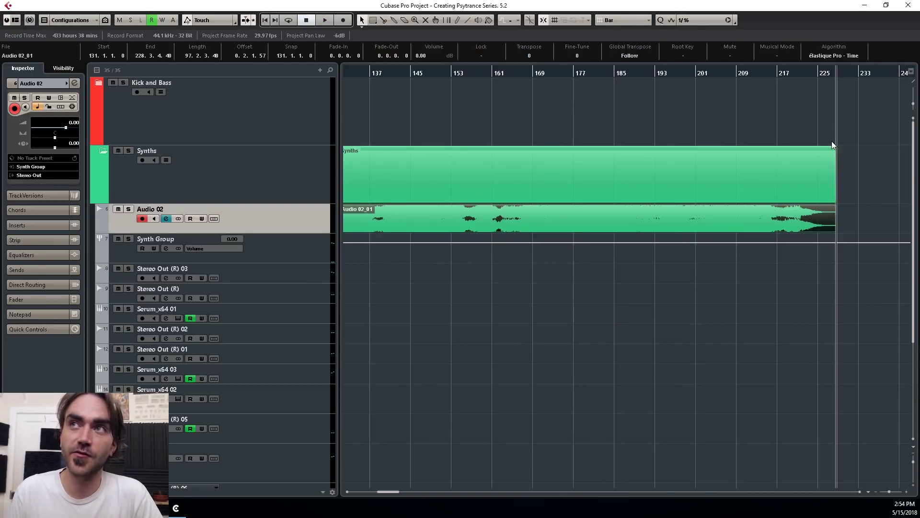
{"action": "scroll", "coordinate": [547, 208], "scroll_direction": "down", "scroll_amount": 1}
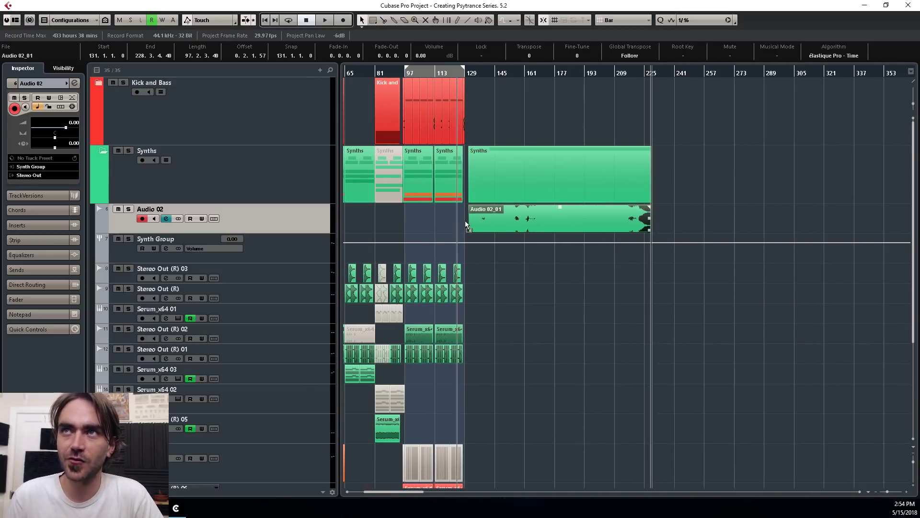
{"action": "mouse_move", "coordinate": [465, 220]}
{"action": "left_mouse_down"}
{"action": "mouse_move", "coordinate": [282, 216]}
{"action": "mouse_move", "coordinate": [475, 218]}
{"action": "left_mouse_up"}
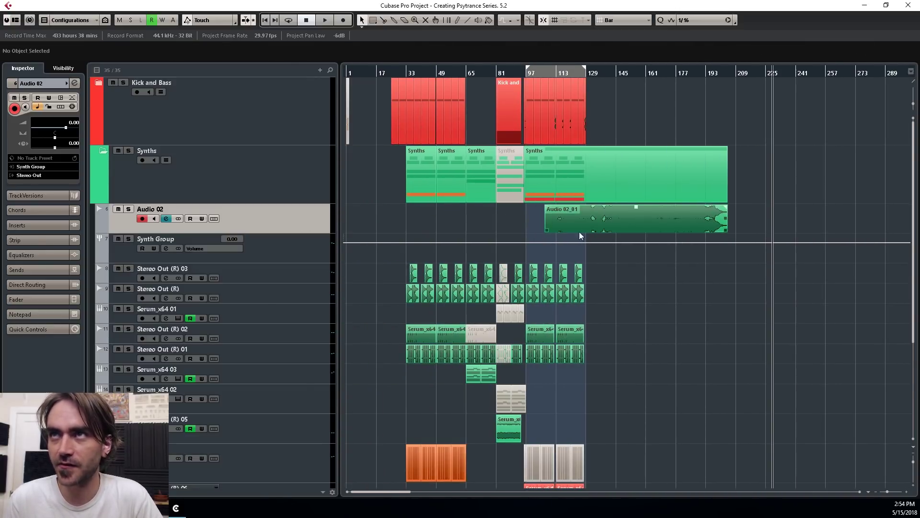
{"action": "left_click_drag", "start_coordinate": [580, 235], "coordinate": [579, 218]}
{"action": "key", "text": "ctrl+z"}
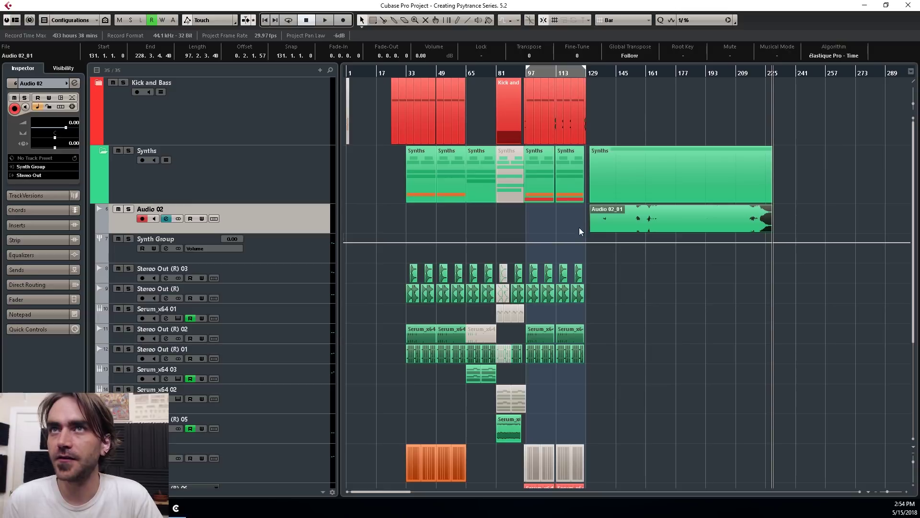
Turn off the VCV-Bridge-64 insert on the Synth Group track
{"action": "left_click", "coordinate": [175, 512]}
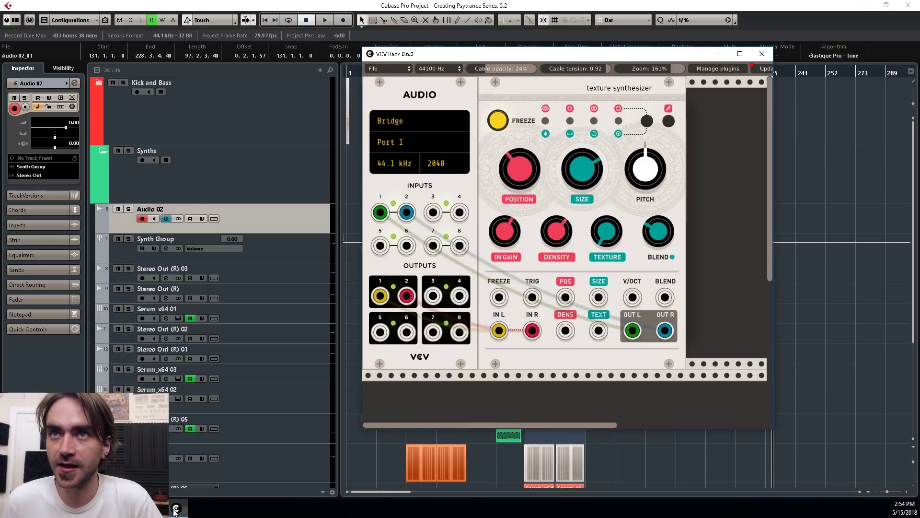
{"action": "left_click", "coordinate": [293, 246]}
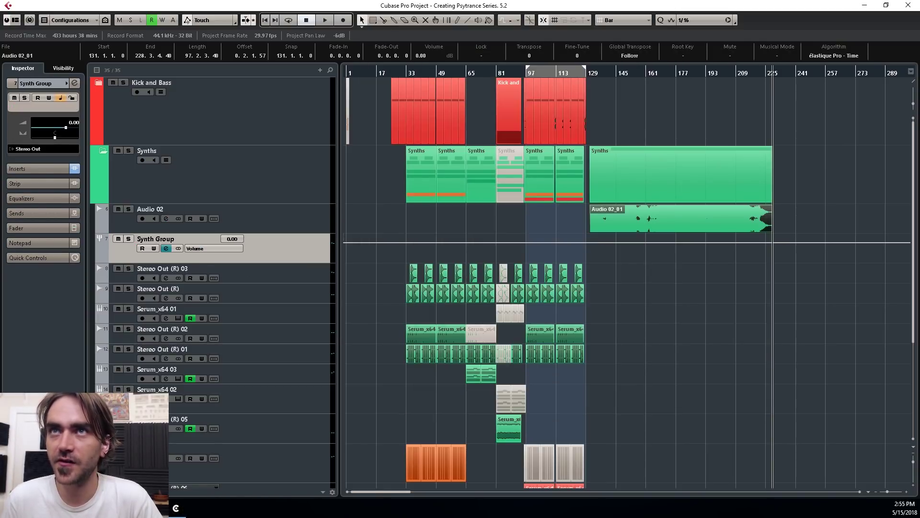
{"action": "left_click", "coordinate": [35, 171]}
{"action": "left_click", "coordinate": [14, 133]}
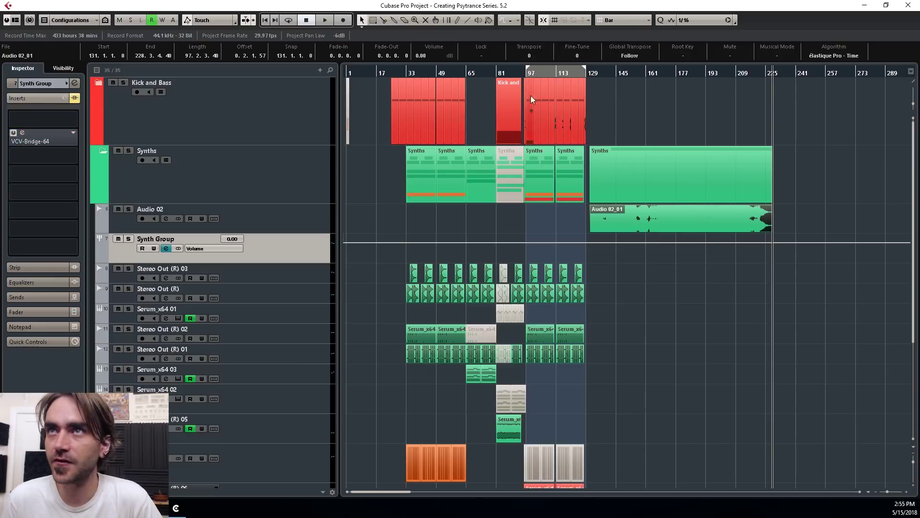
Move the recorded Audio 02 clip to start at bar 97, and enlarge the track's height and waveform display
{"action": "key", "text": "h"}
{"action": "left_click_drag", "start_coordinate": [727, 225], "coordinate": [562, 245]}
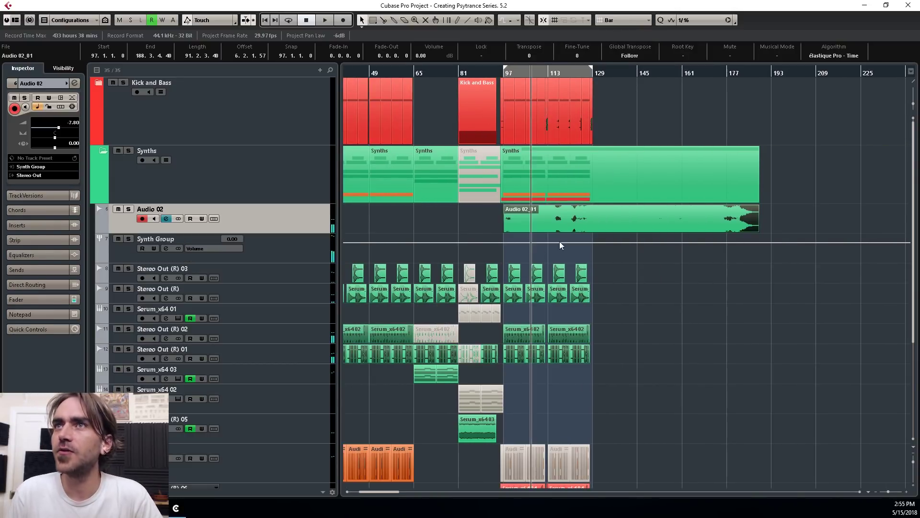
{"action": "left_click_drag", "start_coordinate": [286, 233], "coordinate": [285, 253]}
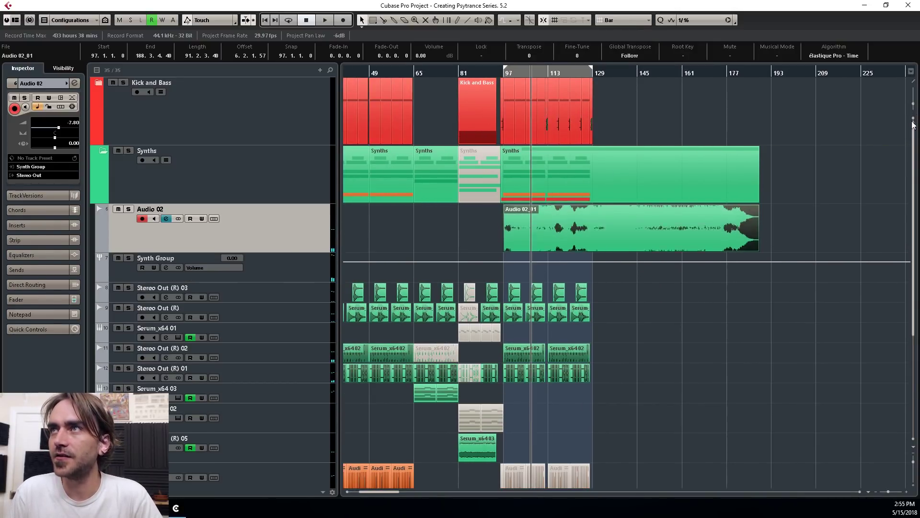
{"action": "left_click_drag", "start_coordinate": [907, 112], "coordinate": [908, 106]}
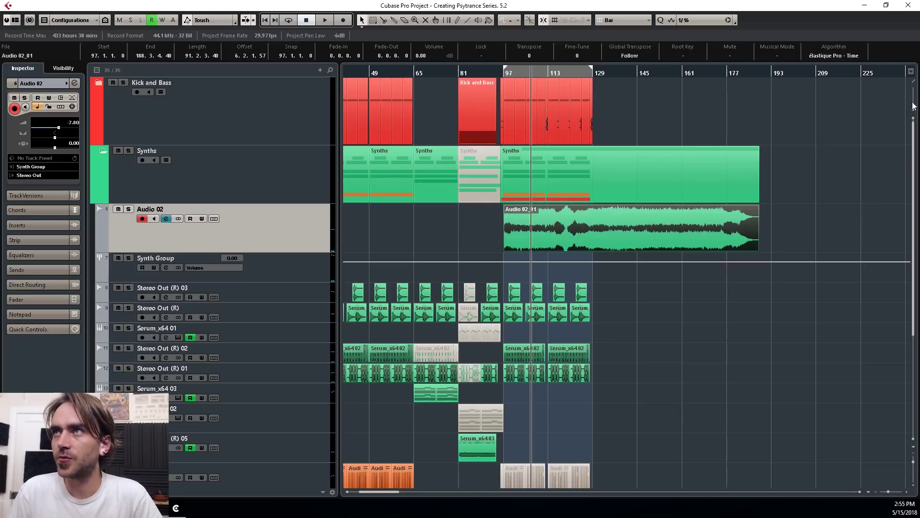
Shift the recorded Audio 02 clip to bar 65, trim its start to bar 97, and play it
{"action": "left_click_drag", "start_coordinate": [486, 236], "coordinate": [469, 234]}
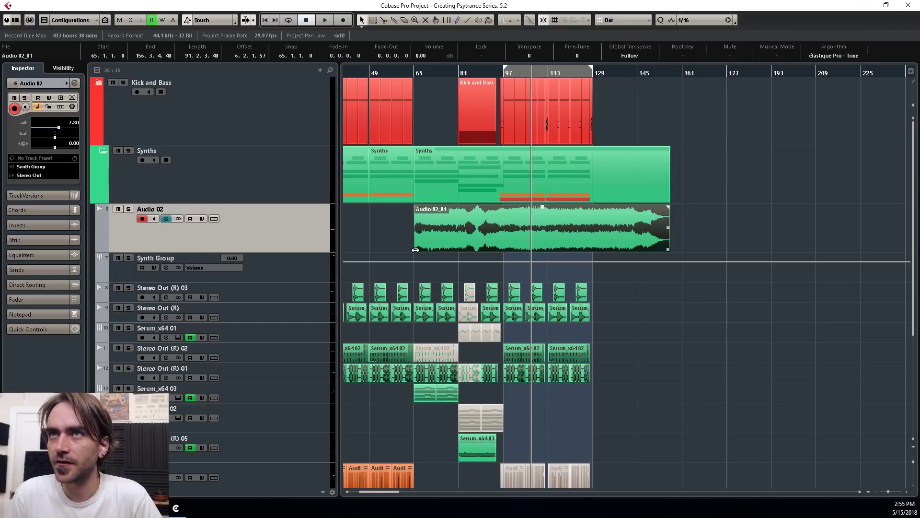
{"action": "left_click_drag", "start_coordinate": [415, 250], "coordinate": [506, 248]}
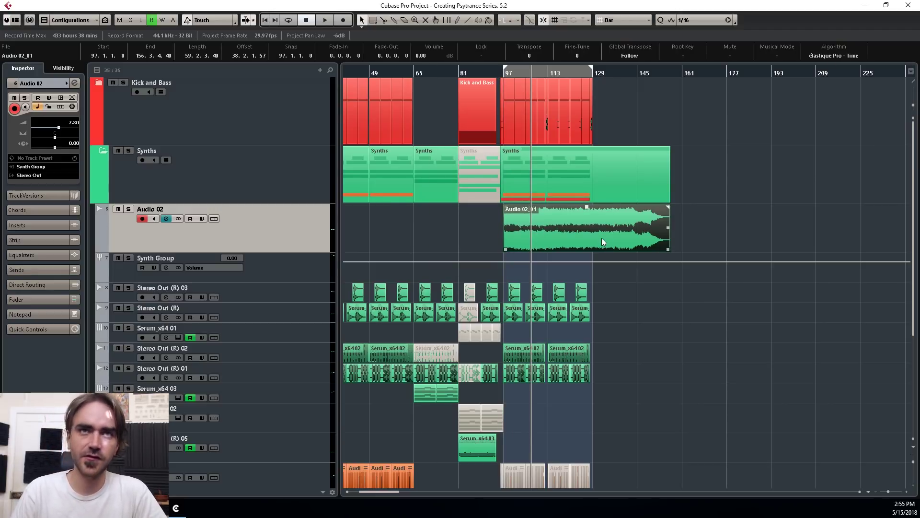
{"action": "key", "text": "space"}
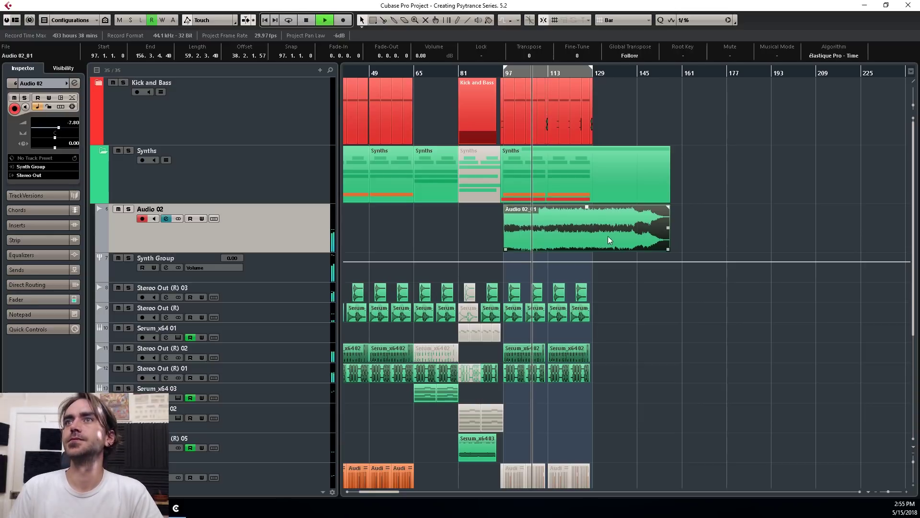
Turn band 1 of the Audio 02 channel equalizer into a high-pass filter at 300 Hz
{"action": "left_click", "coordinate": [74, 83]}
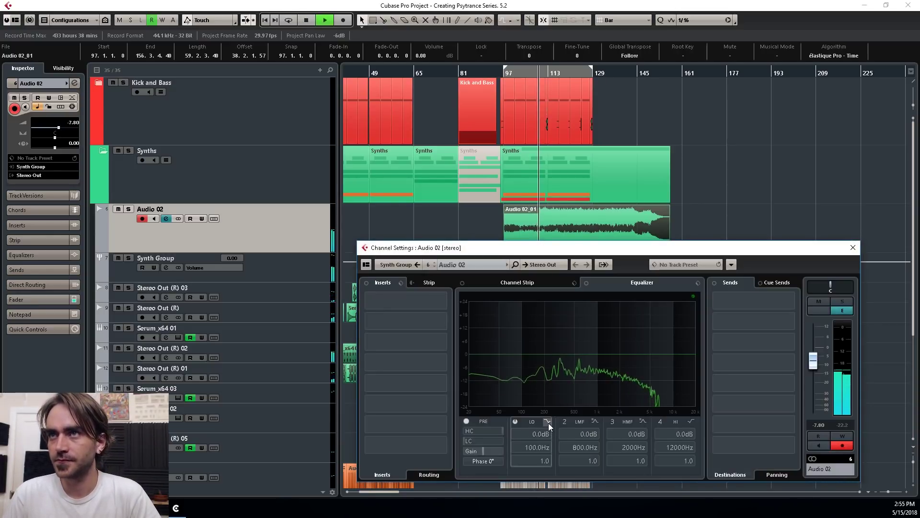
{"action": "left_click", "coordinate": [548, 421]}
{"action": "left_click", "coordinate": [586, 364]}
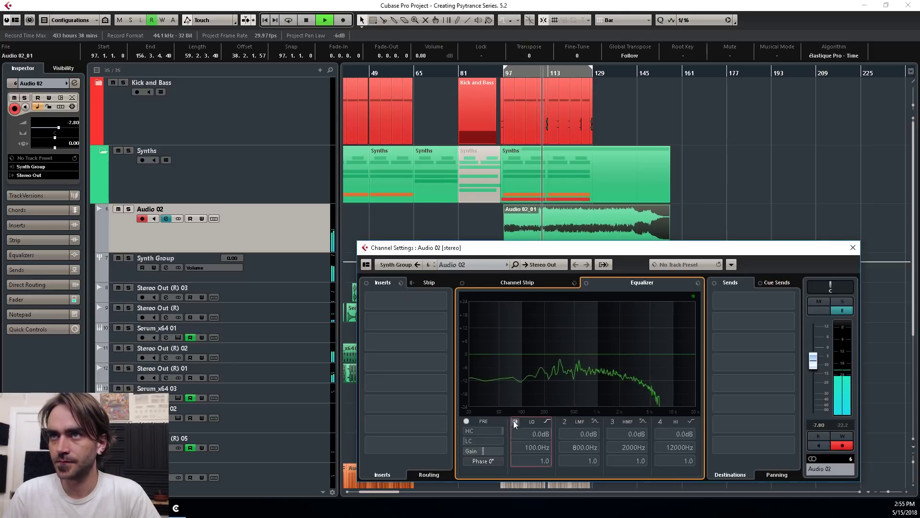
{"action": "scroll", "coordinate": [535, 447], "scroll_direction": "up", "scroll_amount": 5}
{"action": "left_click", "coordinate": [532, 448]}
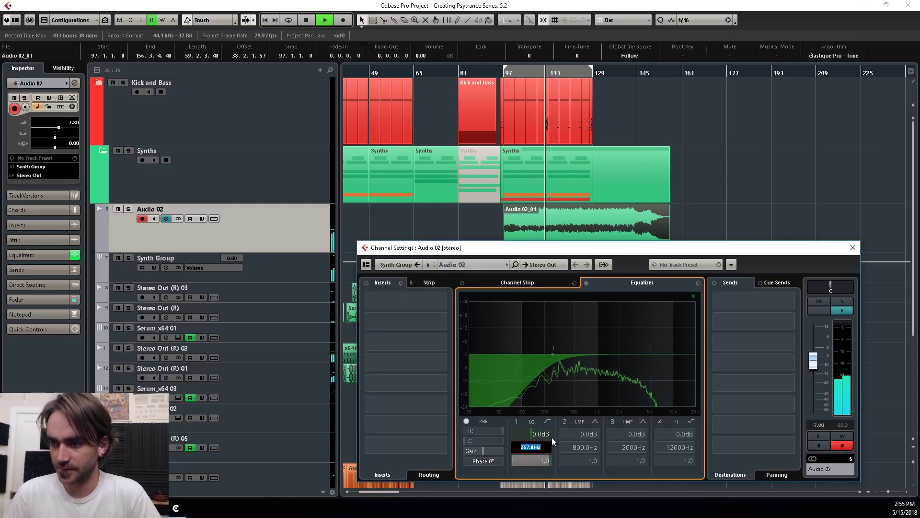
{"action": "type", "text": "300"}
{"action": "key", "text": "Return"}
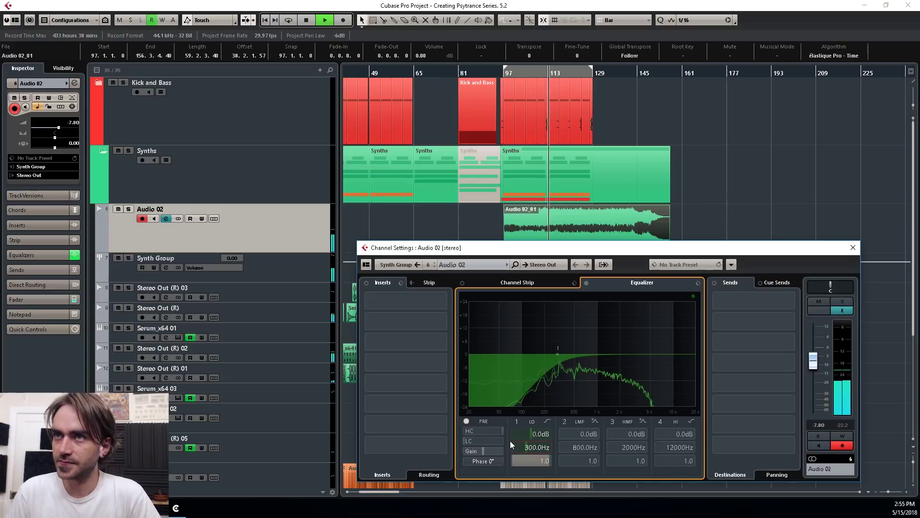
Raise the band 1 high-pass frequency to 411.4 Hz and engage the pre-section low cut on Audio 02
{"action": "scroll", "coordinate": [528, 448], "scroll_direction": "up", "scroll_amount": 2}
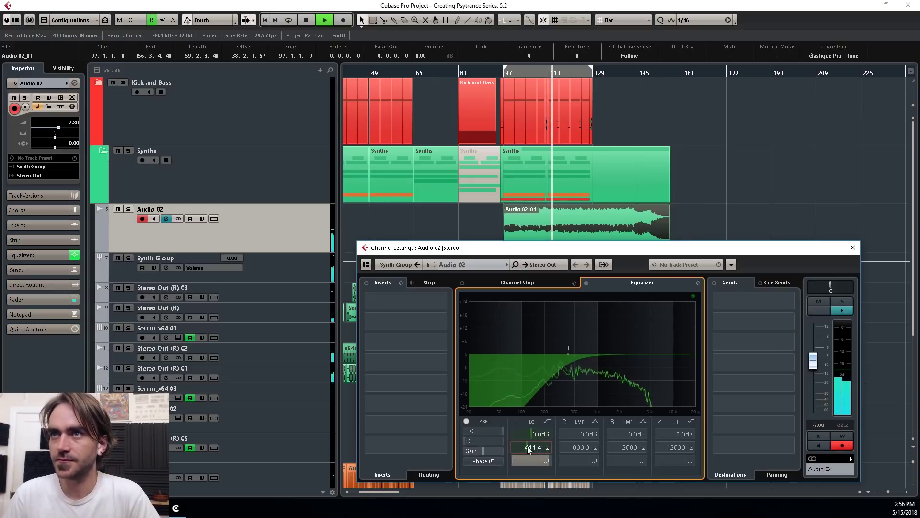
{"action": "mouse_move", "coordinate": [465, 441]}
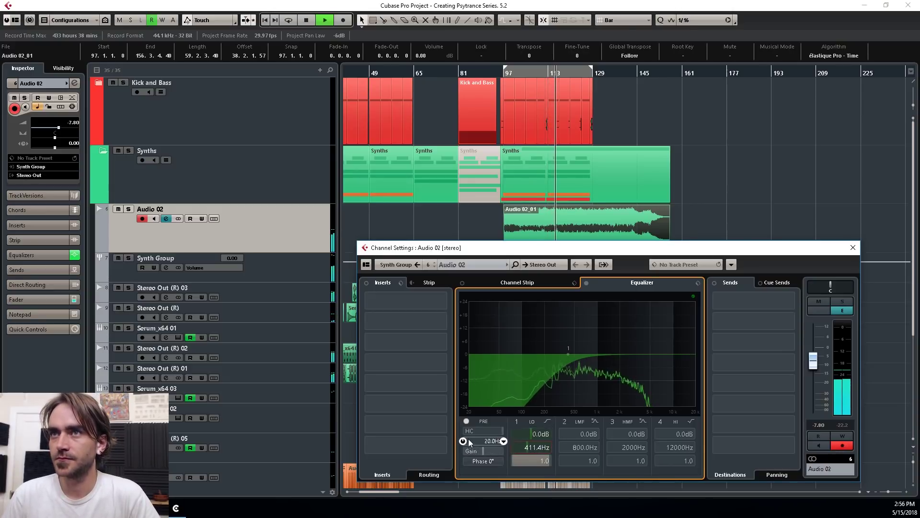
{"action": "left_click_drag", "start_coordinate": [495, 373], "coordinate": [496, 353]}
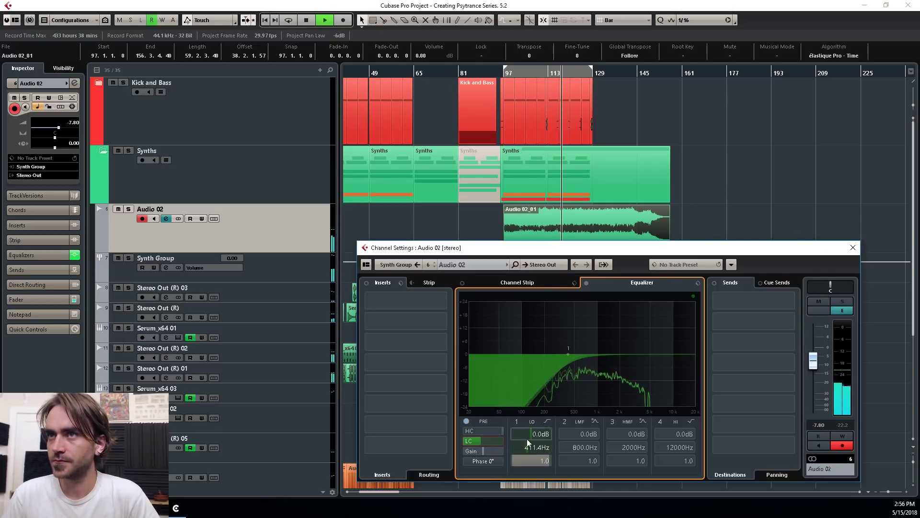
Lower the band 1 high-pass frequency to 371 Hz and raise the Audio 02 fader to -3.97 dB
{"action": "scroll", "coordinate": [537, 446], "scroll_direction": "down", "scroll_amount": 3}
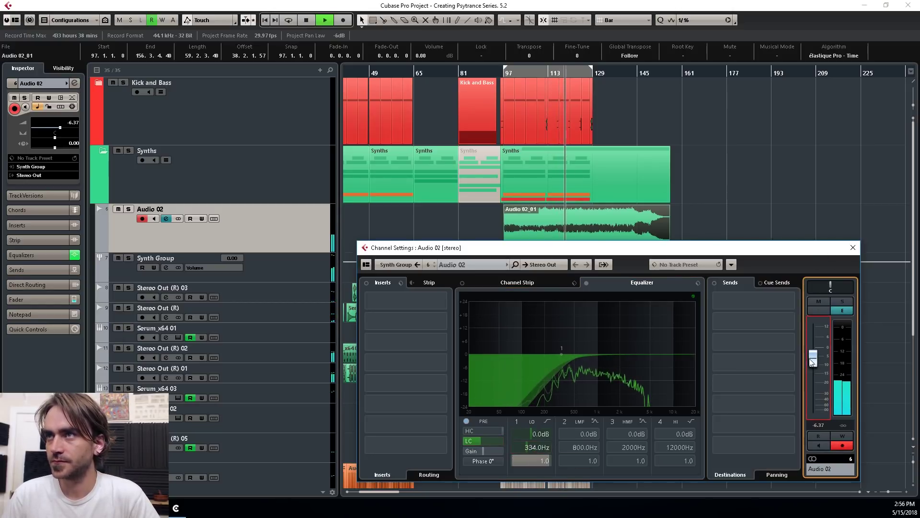
{"action": "scroll", "coordinate": [537, 447], "scroll_direction": "up", "scroll_amount": 2}
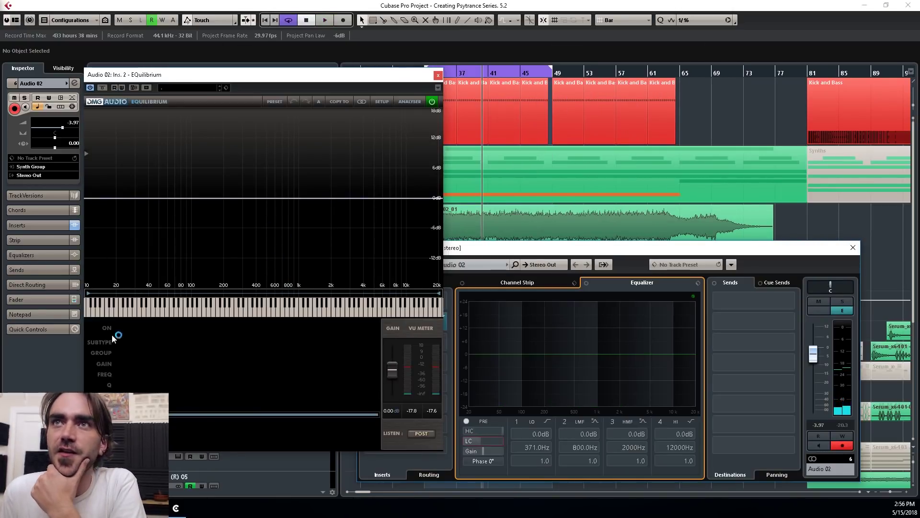
Add a band in EQuilibrium on Audio 02 and make it a Mid-only high-pass at 1609 Hz with Q 0.26
{"action": "double_click", "coordinate": [158, 236]}
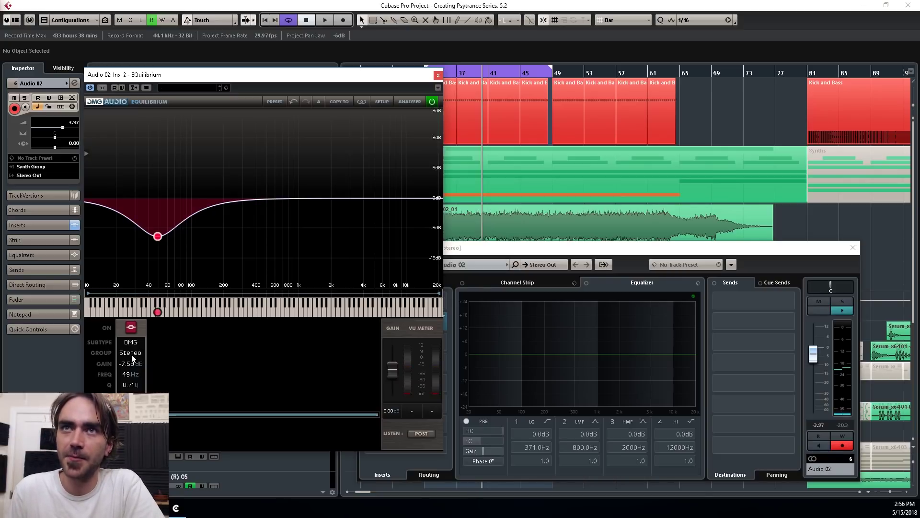
{"action": "left_click", "coordinate": [131, 354]}
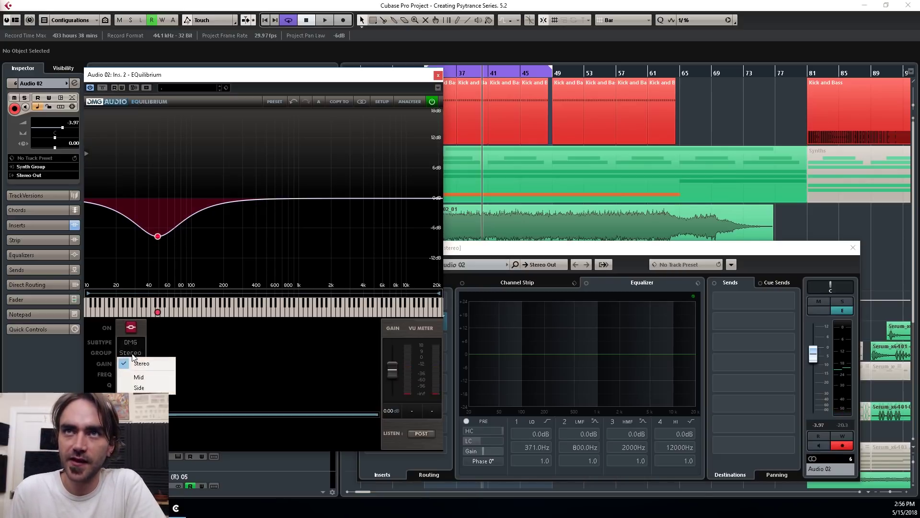
{"action": "left_click", "coordinate": [139, 378]}
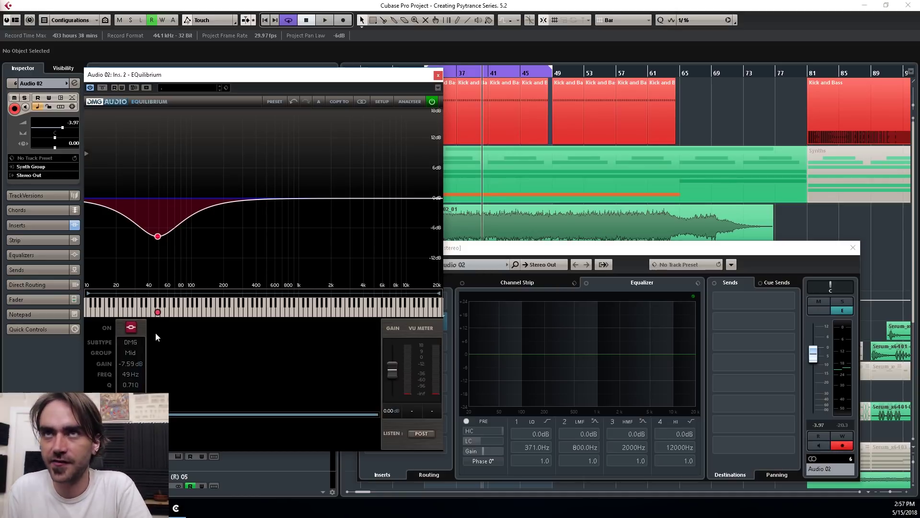
{"action": "scroll", "coordinate": [133, 353], "scroll_direction": "down", "scroll_amount": 5}
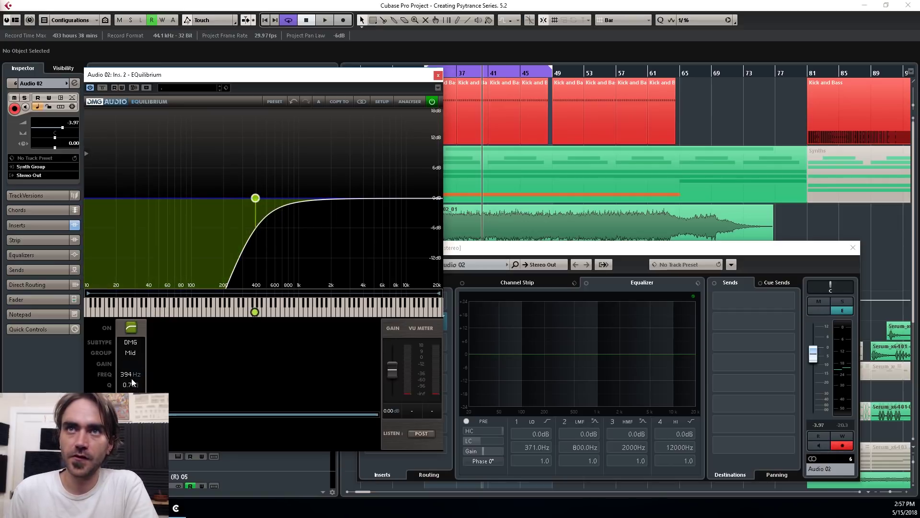
{"action": "scroll", "coordinate": [131, 388], "scroll_direction": "up", "scroll_amount": 3}
{"action": "scroll", "coordinate": [129, 387], "scroll_direction": "down", "scroll_amount": 5}
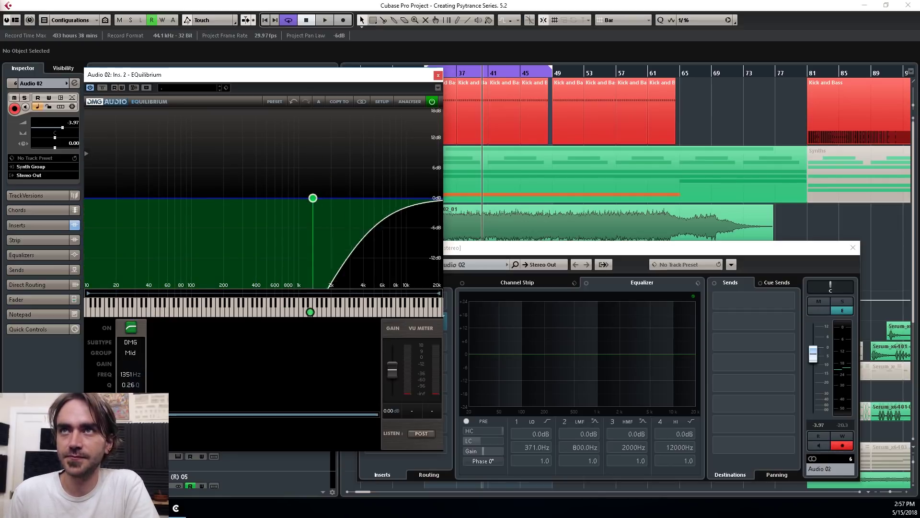
{"action": "scroll", "coordinate": [139, 355], "scroll_direction": "down", "scroll_amount": 1}
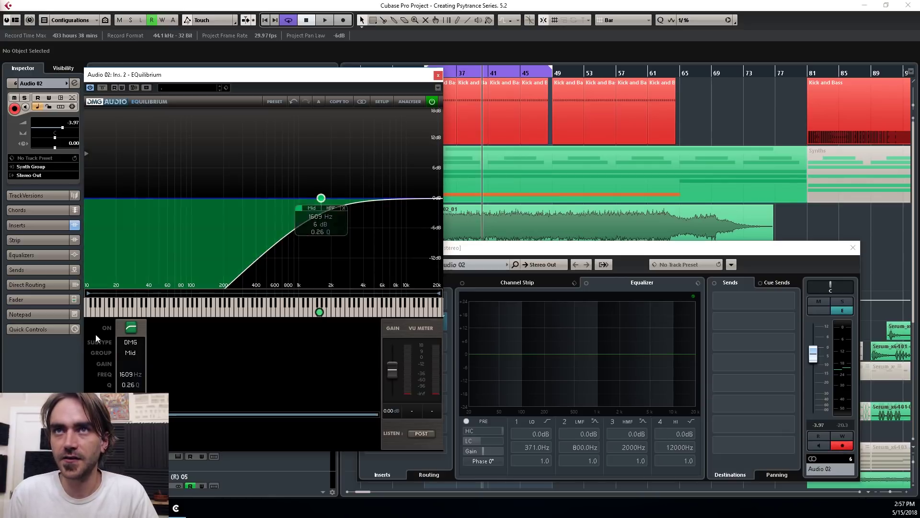
Duplicate the Mid high-pass band, move one copy to 172 Hz and assign it to the Side channel
{"action": "left_click", "coordinate": [143, 327]}
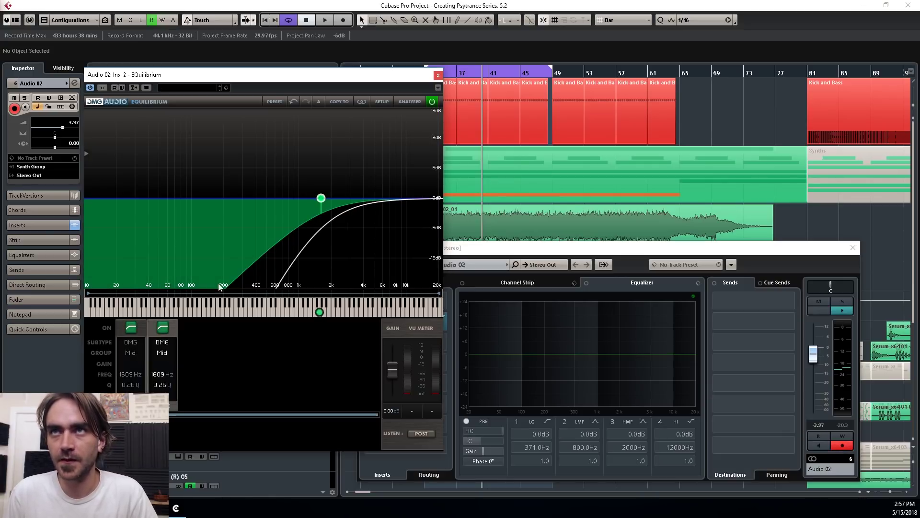
{"action": "left_click_drag", "start_coordinate": [320, 198], "coordinate": [217, 201]}
{"action": "left_click", "coordinate": [133, 352]}
{"action": "left_click", "coordinate": [152, 387]}
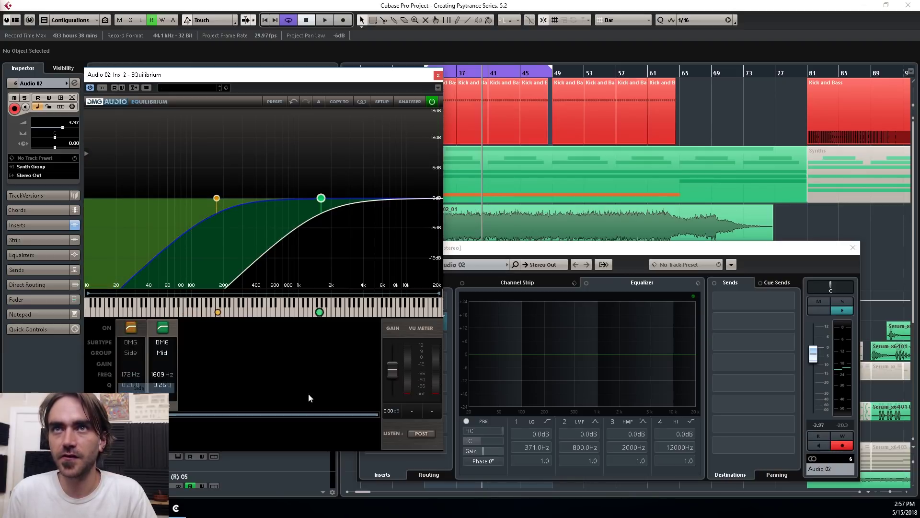
Insert the LFOTool_x64 plug-in on an empty insert slot of the Audio 02 channel
{"action": "left_click", "coordinate": [409, 360]}
{"action": "type", "text": "lfo"}
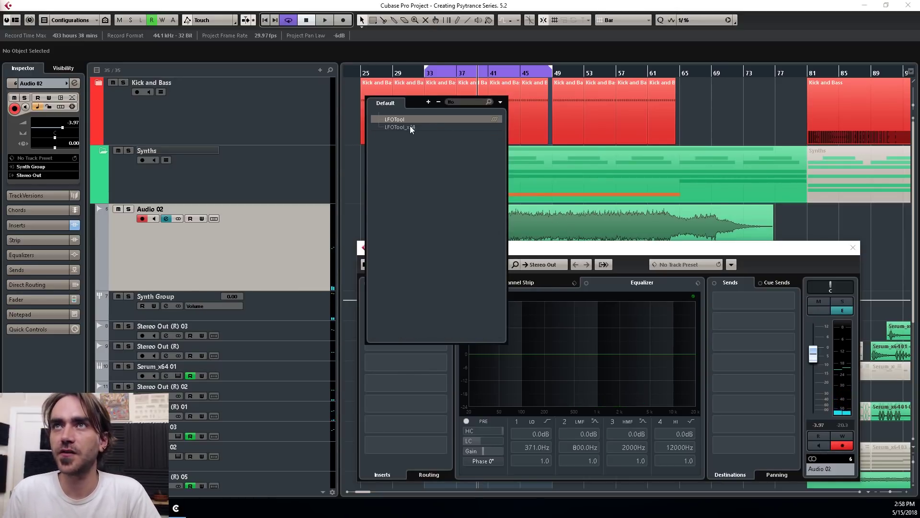
{"action": "left_click", "coordinate": [410, 126]}
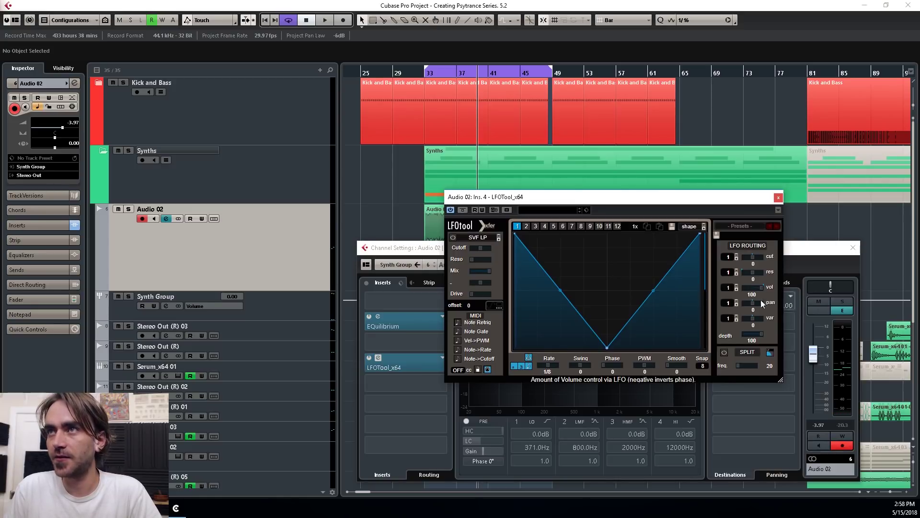
Reshape the LFOTool volume curve into a flat top with a rounded rise at the start and a steep drop at the end
{"action": "left_click_drag", "start_coordinate": [607, 348], "coordinate": [606, 197]}
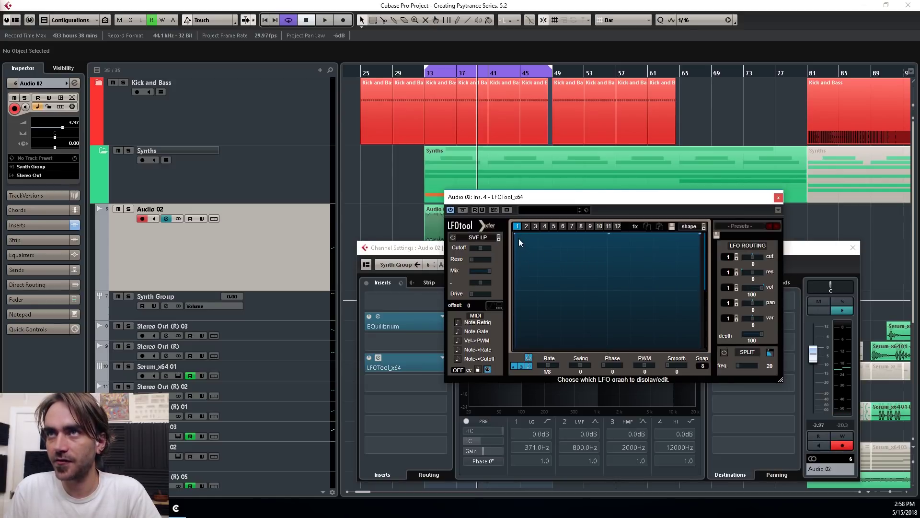
{"action": "left_click_drag", "start_coordinate": [514, 235], "coordinate": [538, 253]}
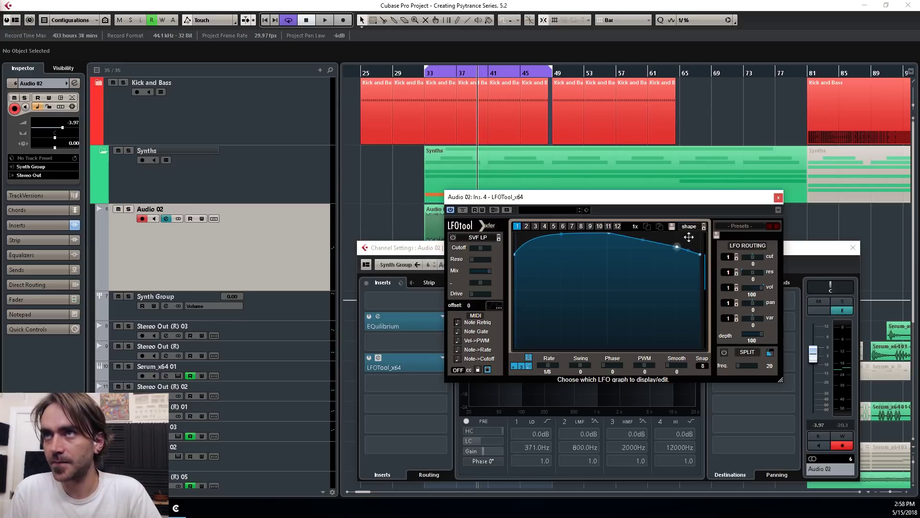
{"action": "left_click_drag", "start_coordinate": [689, 237], "coordinate": [687, 217]}
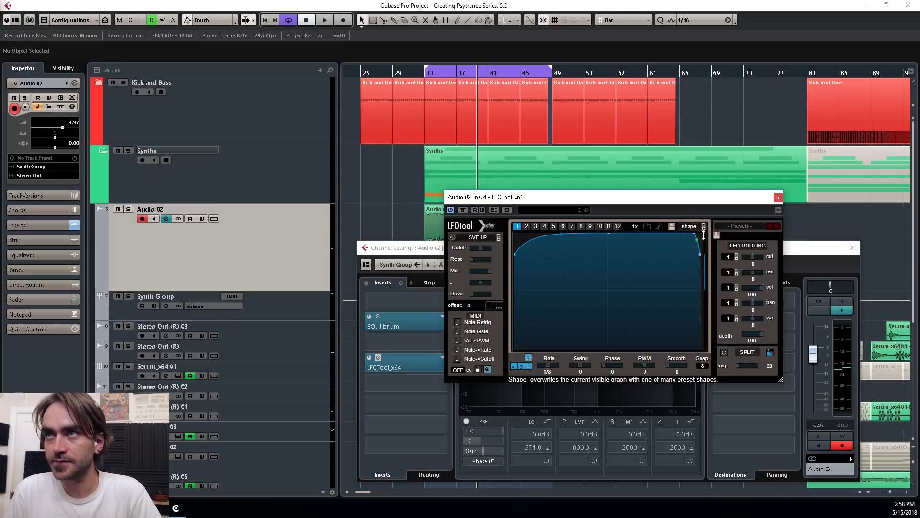
{"action": "left_click_drag", "start_coordinate": [514, 254], "coordinate": [512, 278]}
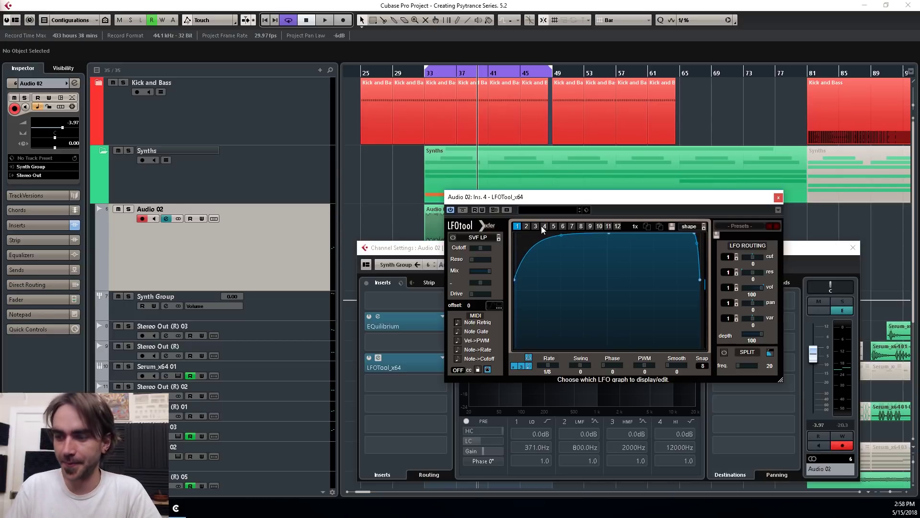
During playback, lower the LFOTool curve's start point, soften its initial rise and set the rate to 1/4
{"action": "key", "text": "space"}
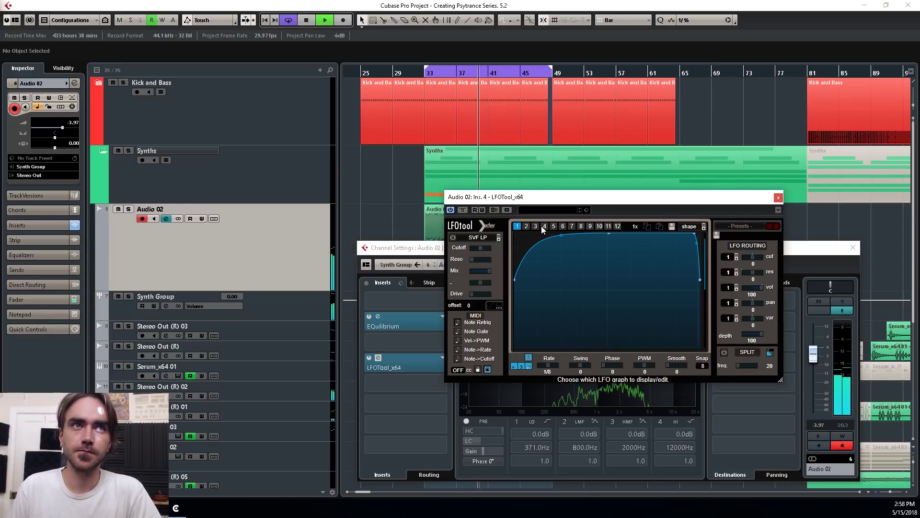
{"action": "left_click_drag", "start_coordinate": [515, 279], "coordinate": [515, 293]}
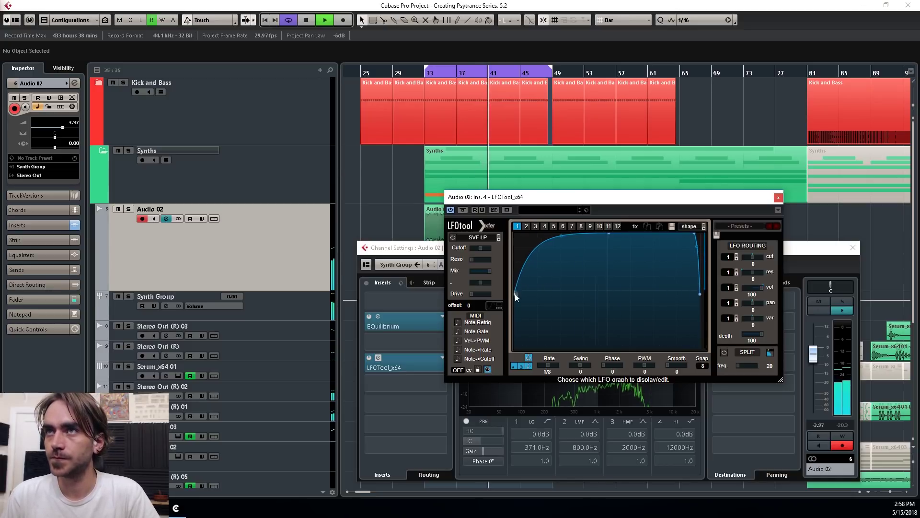
{"action": "left_click_drag", "start_coordinate": [563, 236], "coordinate": [561, 247]}
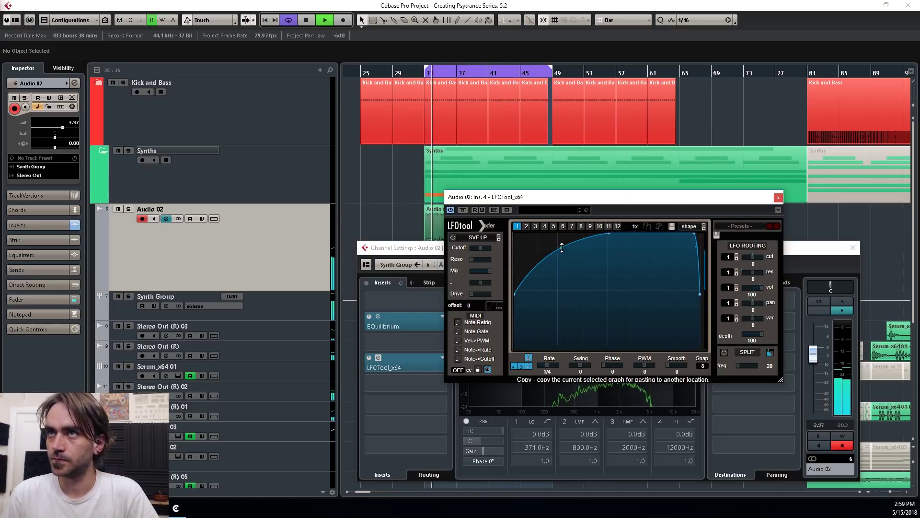
{"action": "left_click", "coordinate": [778, 198]}
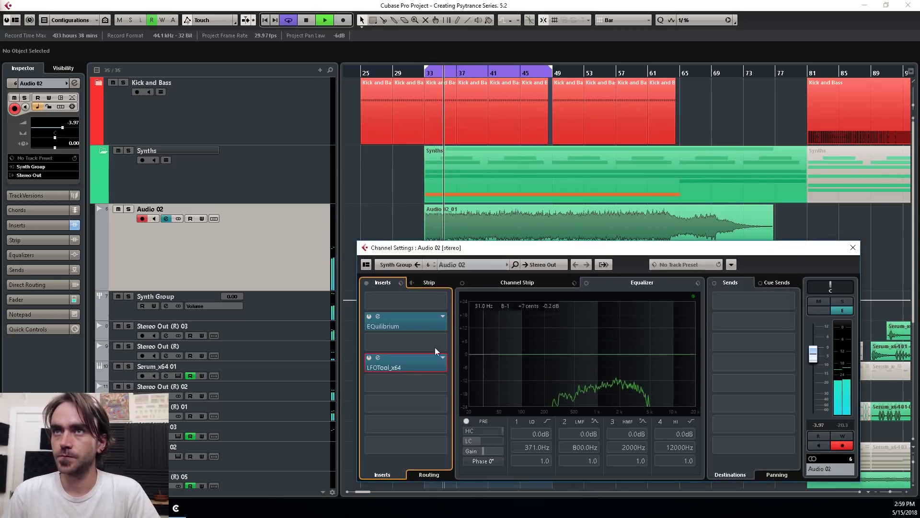
Set the EQuilibrium high-pass frequencies on Audio 02 to 686 Hz for Side and 2801 Hz for Mid
{"action": "left_click", "coordinate": [379, 316]}
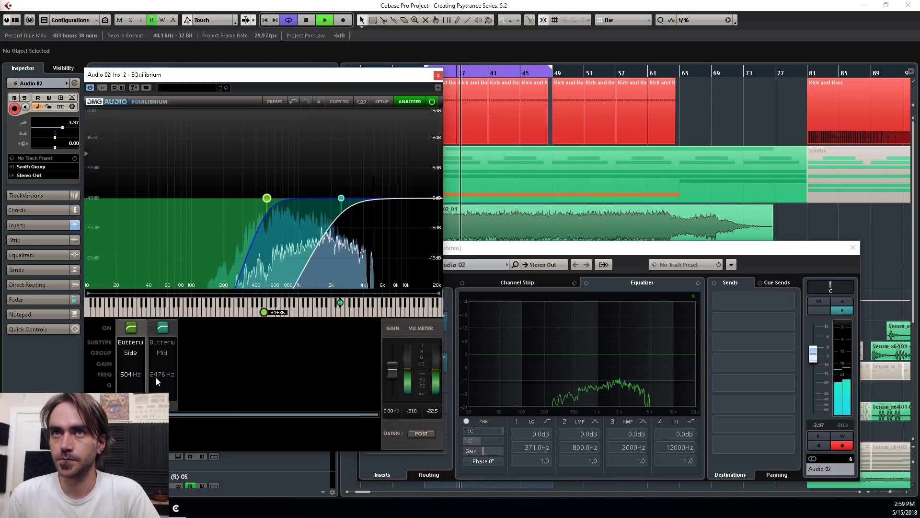
{"action": "scroll", "coordinate": [156, 376], "scroll_direction": "up", "scroll_amount": 5}
{"action": "scroll", "coordinate": [128, 377], "scroll_direction": "up", "scroll_amount": 2}
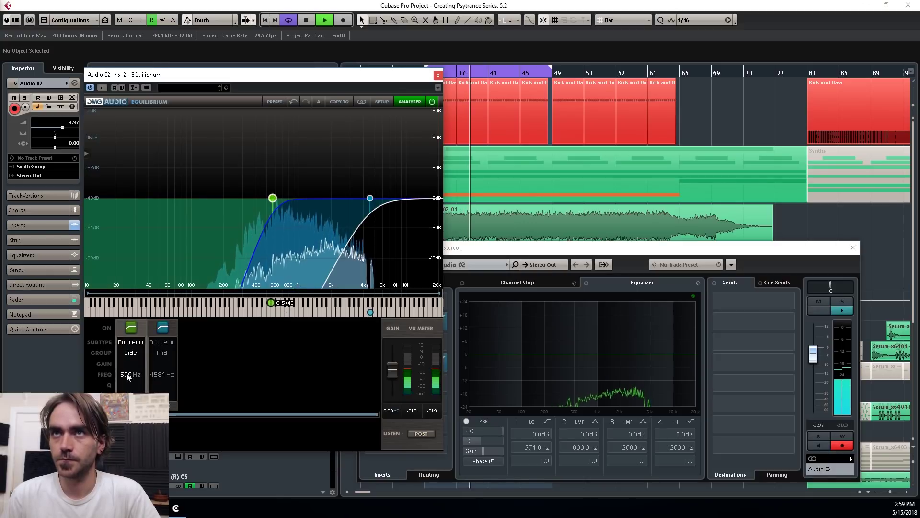
{"action": "scroll", "coordinate": [128, 376], "scroll_direction": "up", "scroll_amount": 2}
{"action": "scroll", "coordinate": [157, 377], "scroll_direction": "down", "scroll_amount": 1}
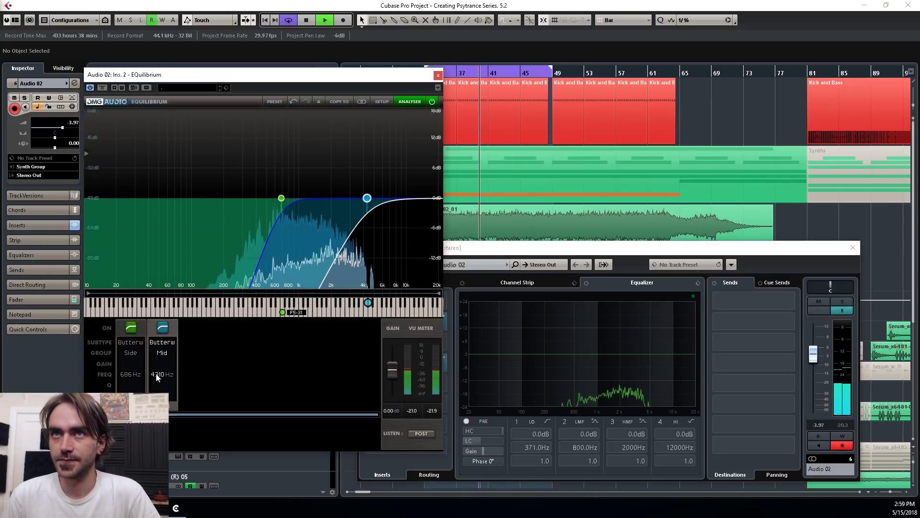
{"action": "scroll", "coordinate": [157, 377], "scroll_direction": "down", "scroll_amount": 7}
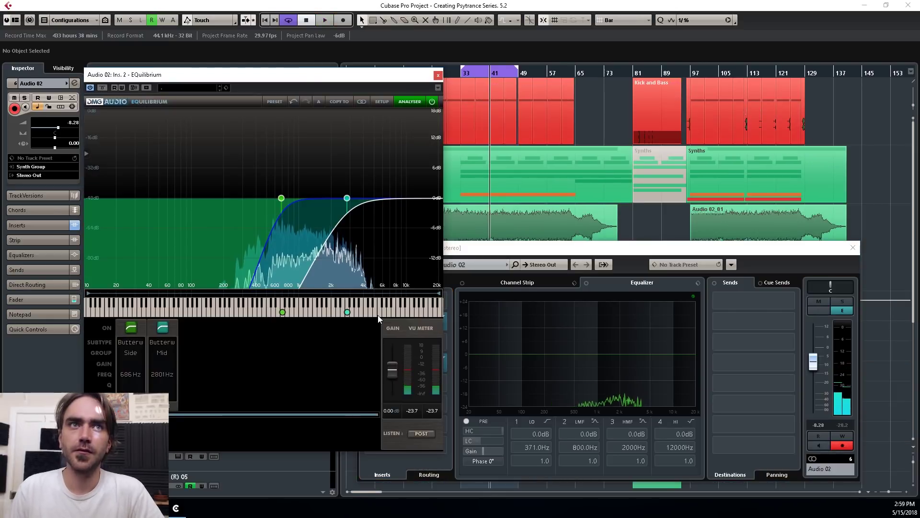
Add a wide stereo peak cut of -4.34 dB at 415 Hz with Q 0.32 and close the plug-in and channel windows
{"action": "double_click", "coordinate": [257, 198]}
{"action": "left_click_drag", "start_coordinate": [258, 197], "coordinate": [265, 219]}
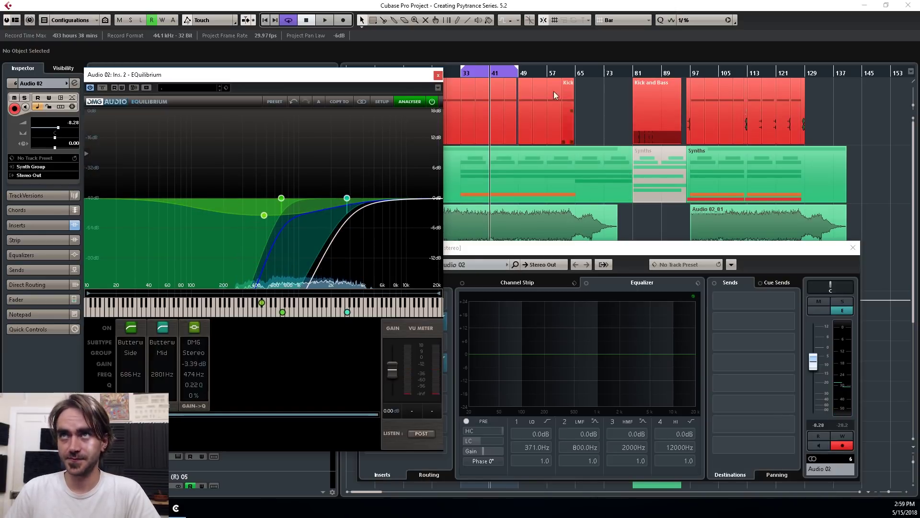
{"action": "key", "text": "space"}
{"action": "mouse_move", "coordinate": [263, 213]}
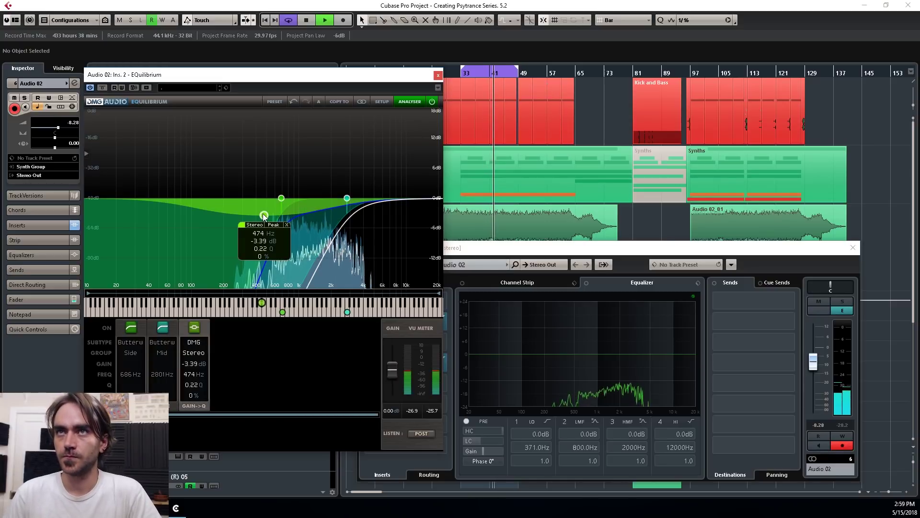
{"action": "left_click_drag", "start_coordinate": [263, 213], "coordinate": [257, 219]}
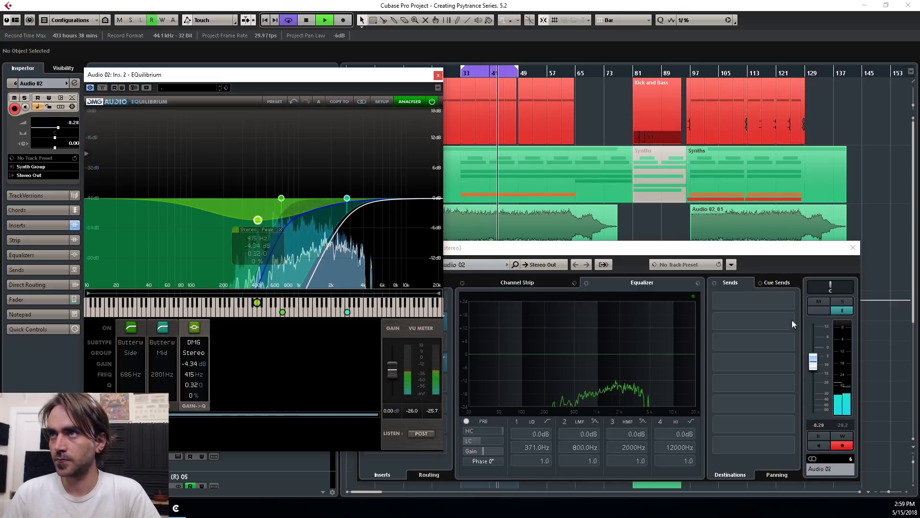
{"action": "left_click", "coordinate": [438, 76]}
{"action": "left_click", "coordinate": [853, 247]}
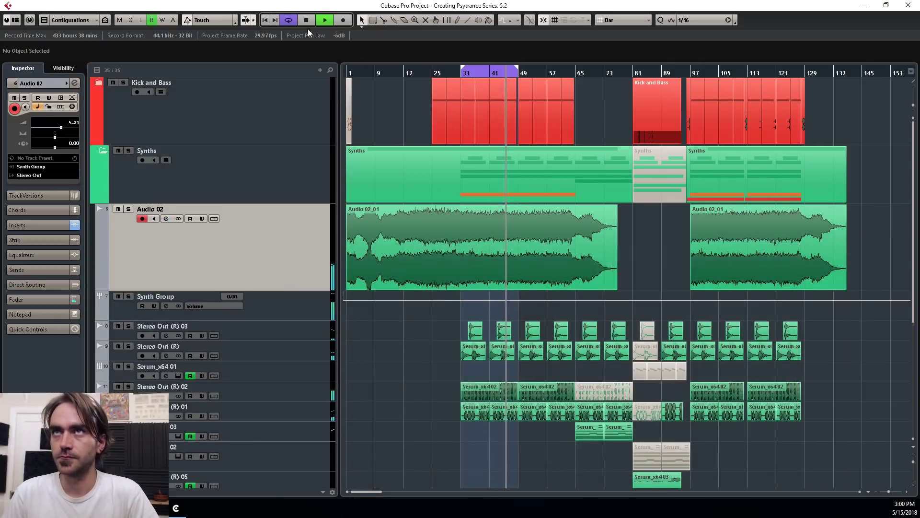
Turn off cycle mode and enable auto-scroll in the arrangement while the track plays
{"action": "left_click", "coordinate": [289, 20]}
{"action": "left_click", "coordinate": [101, 151]}
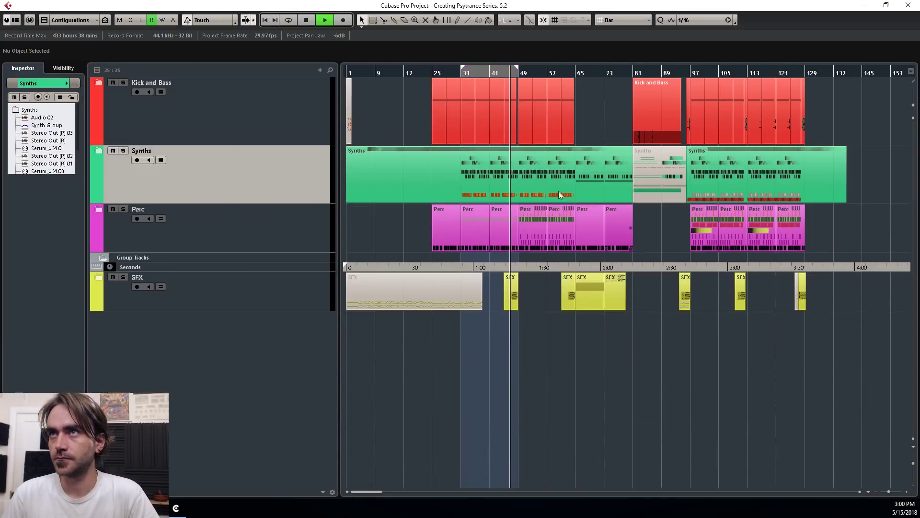
{"action": "key", "text": "h"}
{"action": "key", "text": "f"}
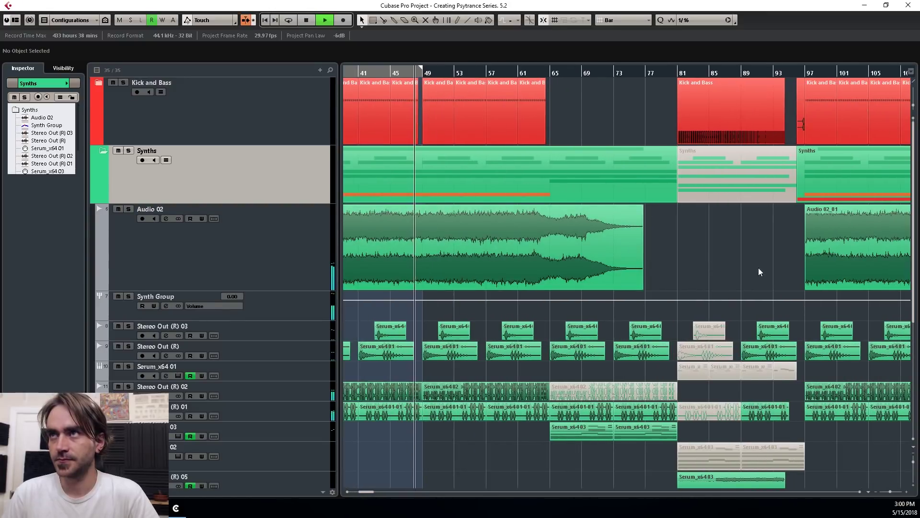
Extend the start of the second Audio 02_01 clip back from bar 97 to bar 73
{"action": "scroll", "coordinate": [739, 263], "scroll_direction": "right", "scroll_amount": 3}
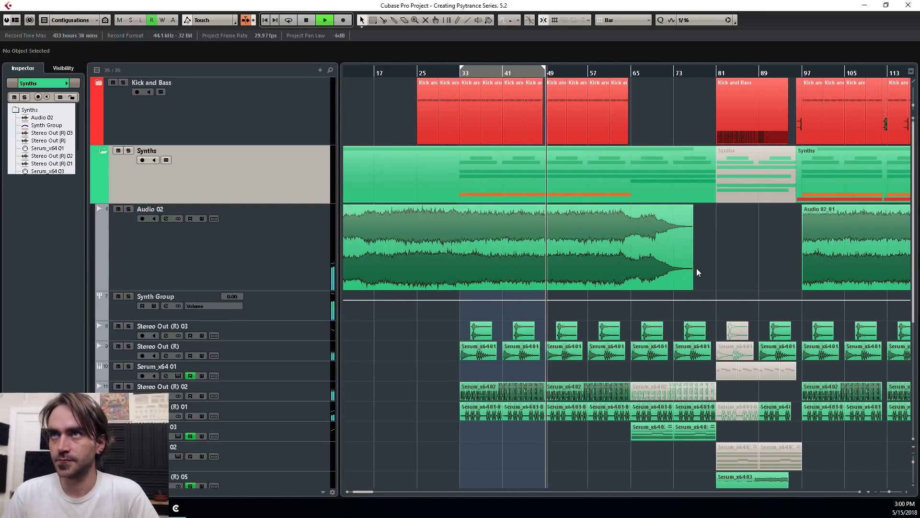
{"action": "left_click", "coordinate": [670, 262]}
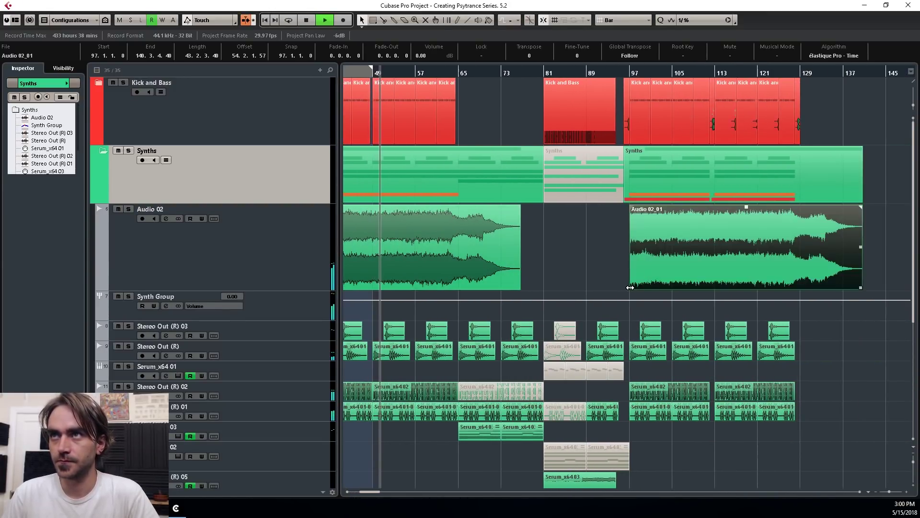
{"action": "left_click_drag", "start_coordinate": [630, 288], "coordinate": [501, 286]}
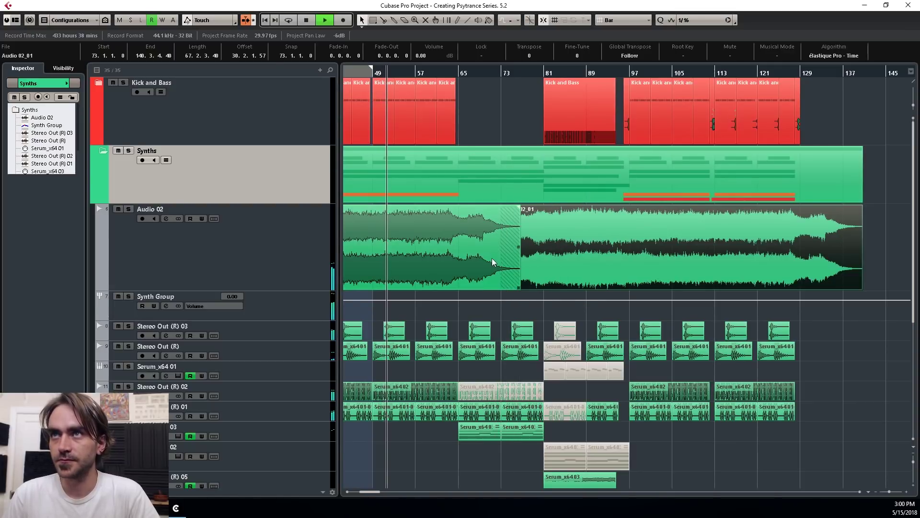
{"action": "key", "text": "h"}
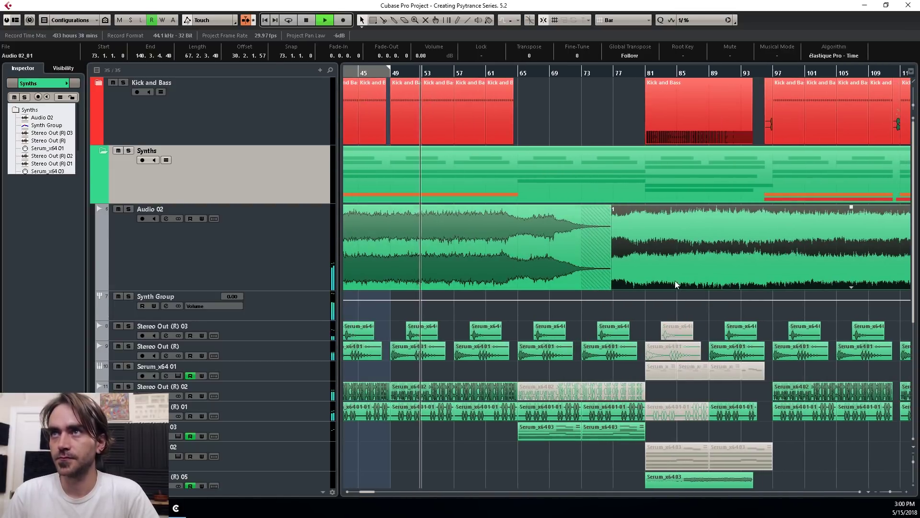
Extend the second Audio 02_01 clip's start to bar 69 and crossfade it with the first clip over the overlap
{"action": "left_click_drag", "start_coordinate": [570, 291], "coordinate": [539, 290]}
{"action": "key", "text": "x"}
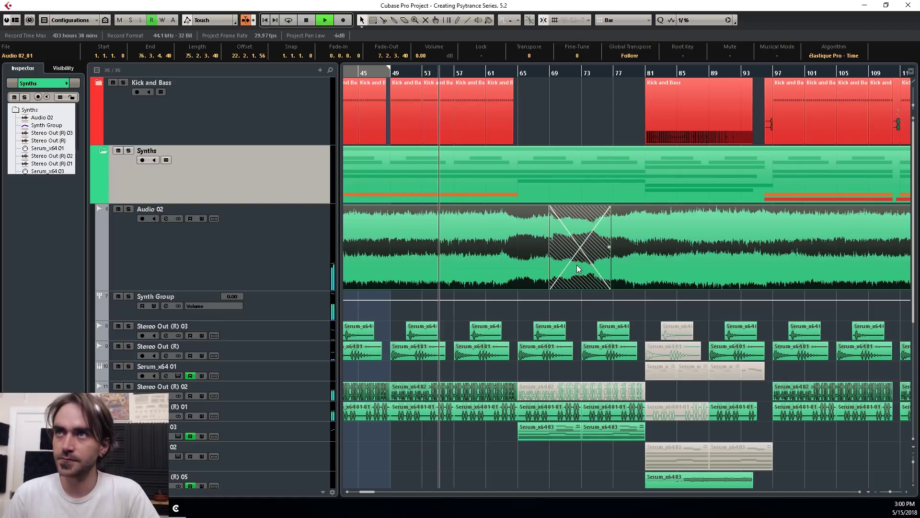
{"action": "key", "text": "g"}
{"action": "key", "text": "g"}
{"action": "key", "text": "g"}
{"action": "left_click", "coordinate": [654, 331]}
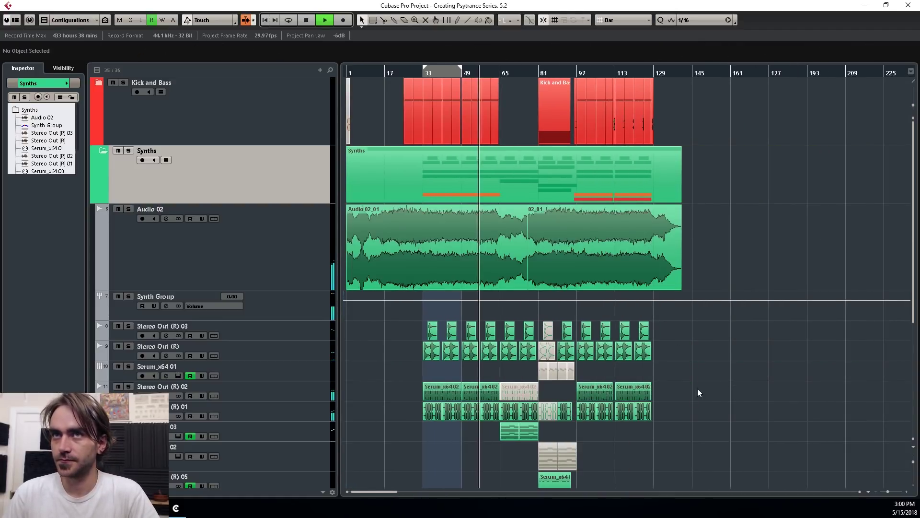
Reduce the height of the Audio 02 track in the track list
{"action": "left_click", "coordinate": [306, 309]}
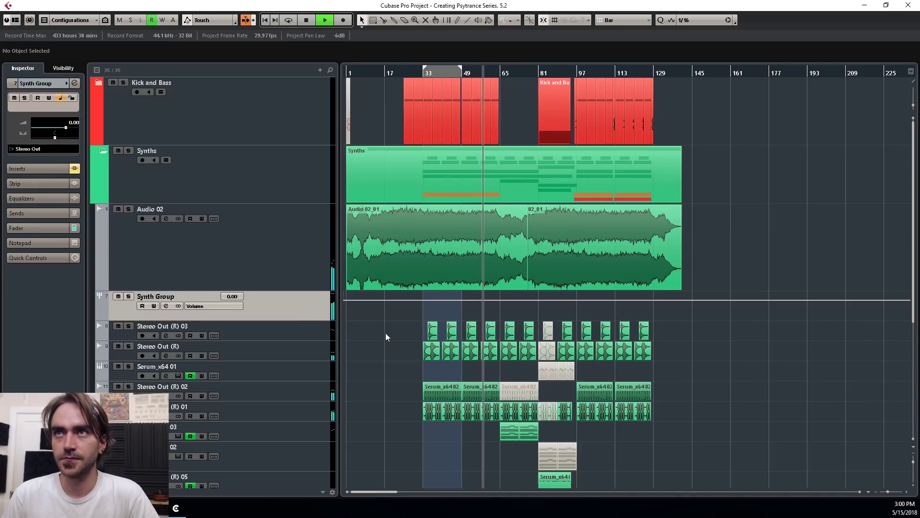
{"action": "left_click", "coordinate": [300, 288]}
{"action": "left_click_drag", "start_coordinate": [299, 289], "coordinate": [296, 225]}
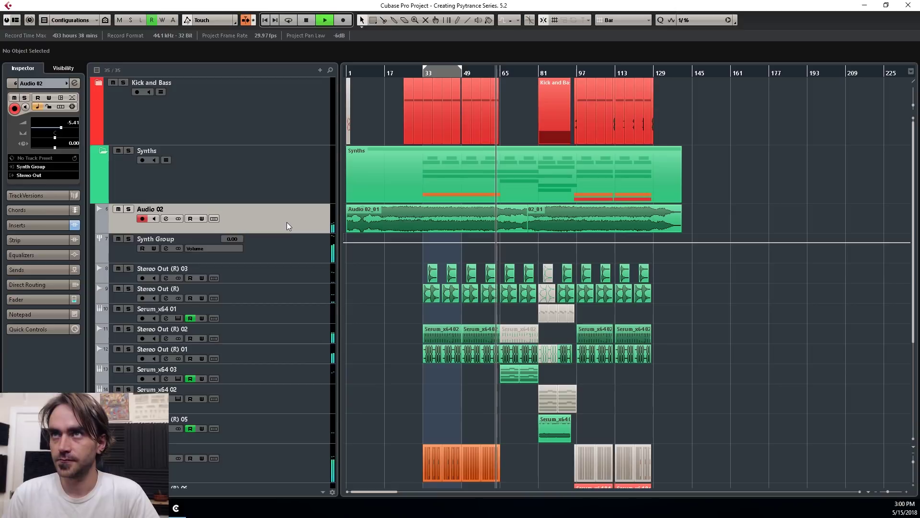
Stop playback, cut away the second Audio 02_01 clip after bar 97, and end the remainder at bar 94 with a fade-out of about 2 bars
{"action": "scroll", "coordinate": [587, 219], "scroll_direction": "up", "scroll_amount": 3}
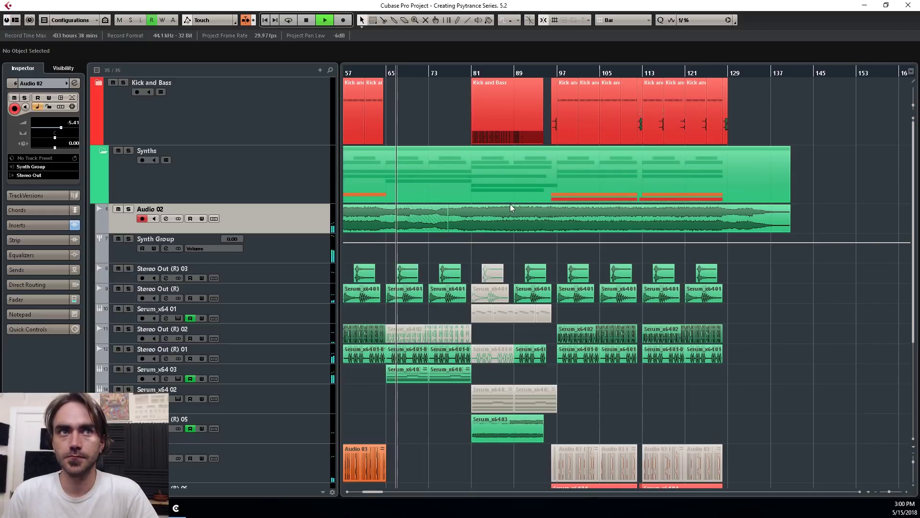
{"action": "key", "text": "space"}
{"action": "scroll", "coordinate": [561, 226], "scroll_direction": "up", "scroll_amount": 2}
{"action": "key", "text": "1"}
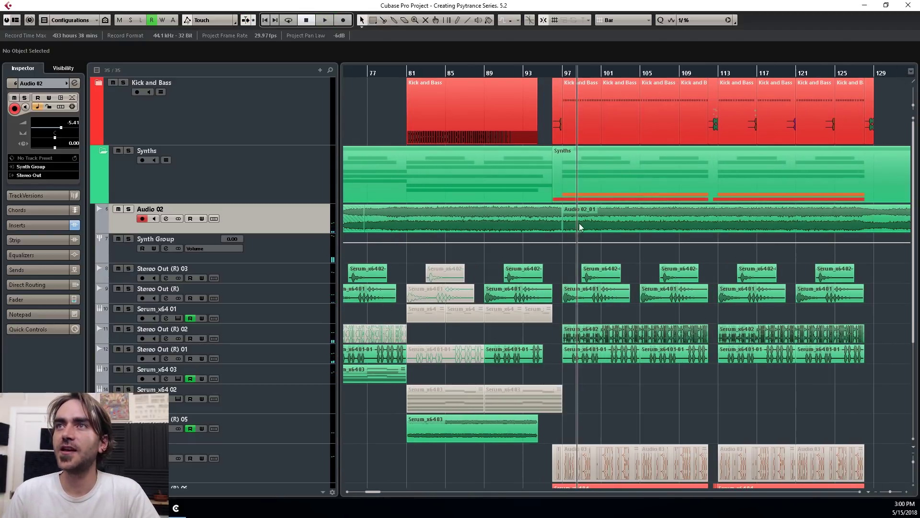
{"action": "left_click", "coordinate": [585, 224]}
{"action": "key", "text": "Delete"}
{"action": "left_click_drag", "start_coordinate": [564, 230], "coordinate": [536, 235]}
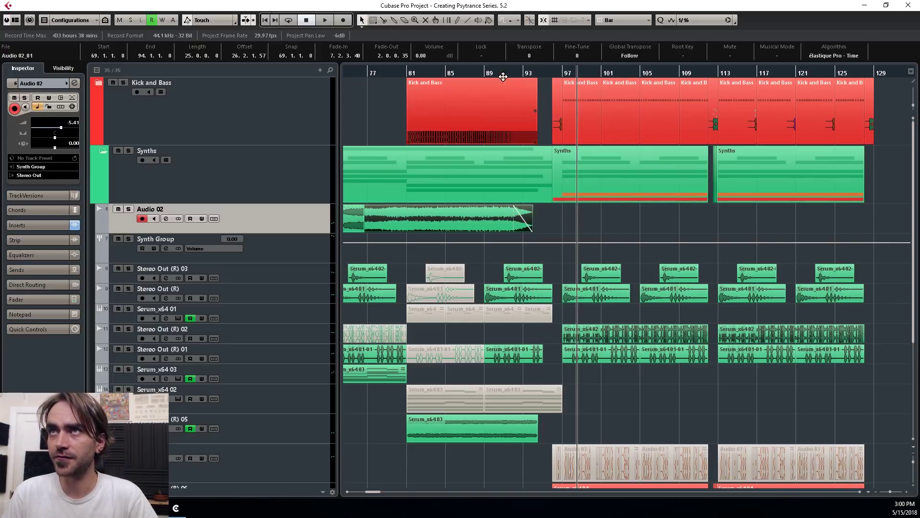
Split the first Audio 02_01 clip at bars 33 and 49 and again at bar 65
{"action": "key", "text": "g"}
{"action": "key", "text": "g"}
{"action": "key", "text": "g"}
{"action": "left_click", "coordinate": [713, 217]}
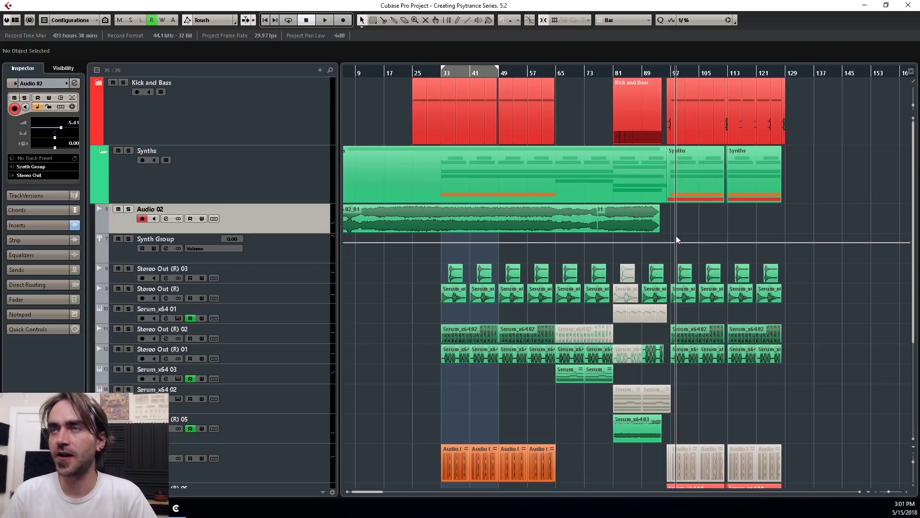
{"action": "scroll", "coordinate": [666, 220], "scroll_direction": "up", "scroll_amount": 2}
{"action": "scroll", "coordinate": [608, 206], "scroll_direction": "up", "scroll_amount": 2}
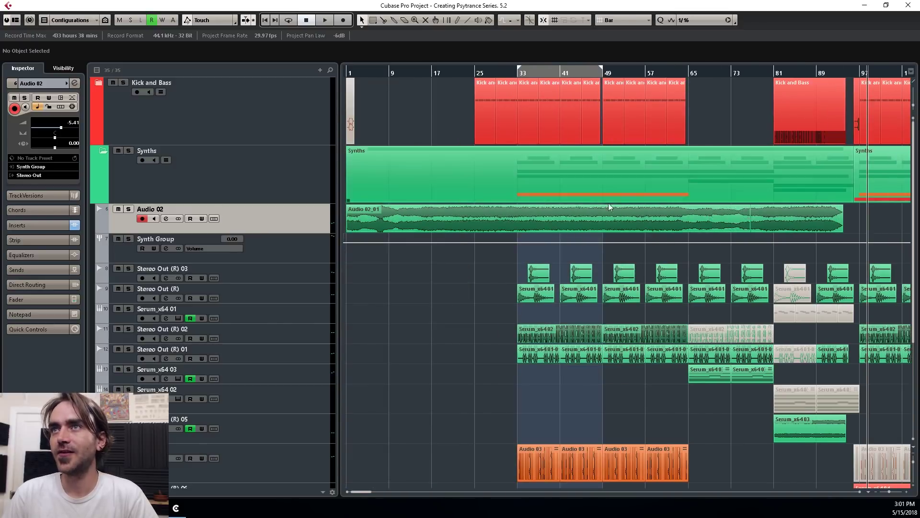
{"action": "scroll", "coordinate": [609, 206], "scroll_direction": "down", "scroll_amount": 2}
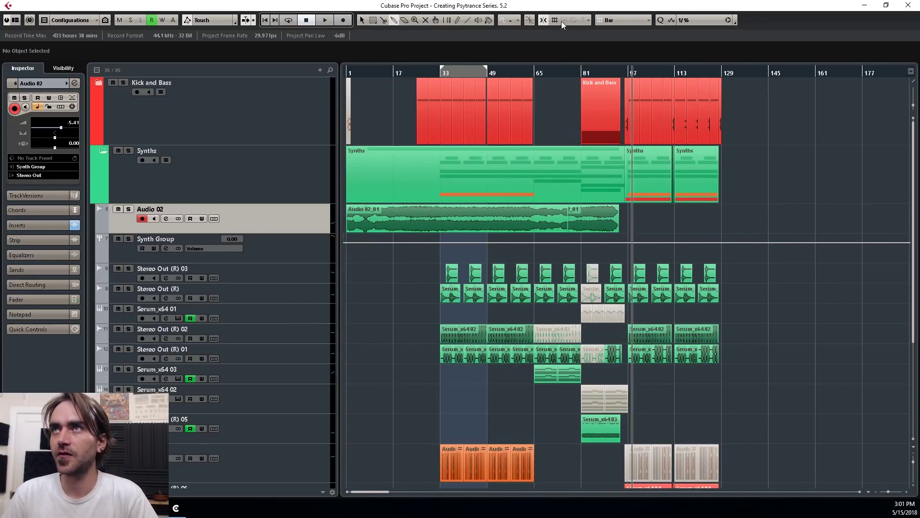
{"action": "scroll", "coordinate": [444, 219], "scroll_direction": "up", "scroll_amount": 2}
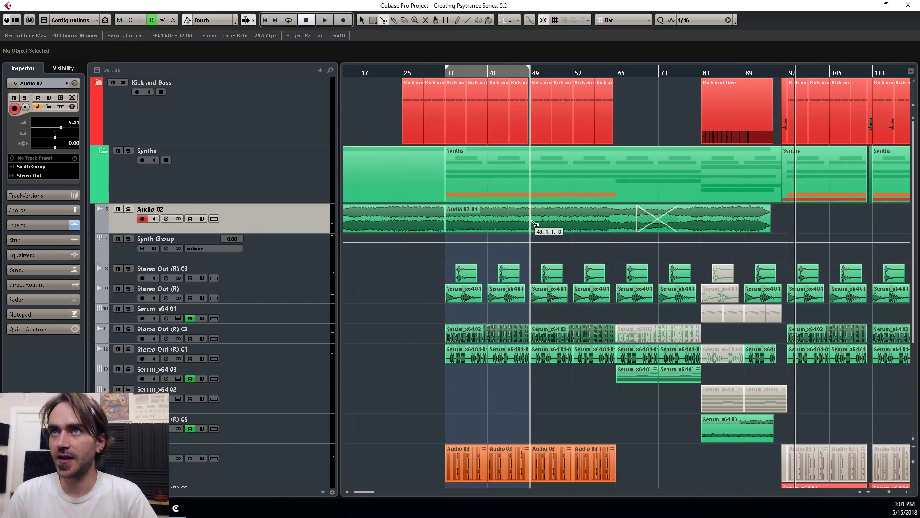
{"action": "left_click", "coordinate": [616, 226]}
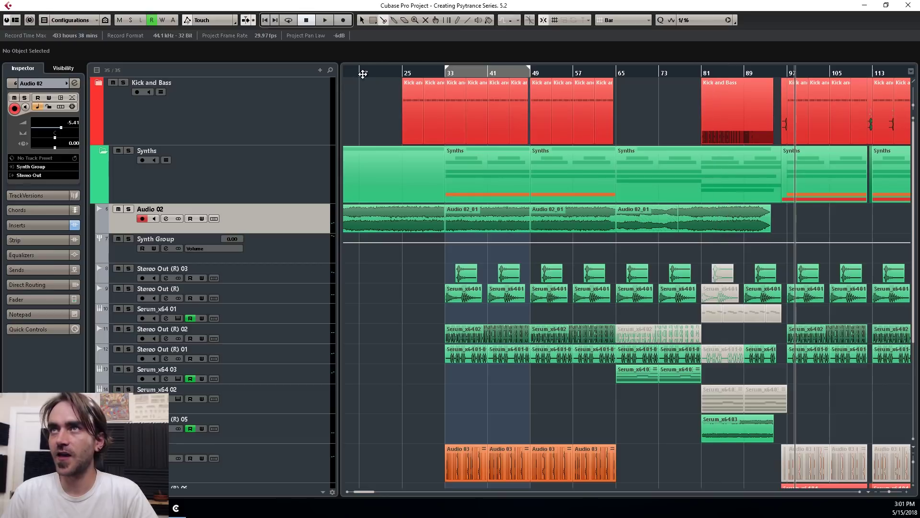
Try muting the Audio 02_01 clip between bars 33 and 49 during playback, and unmute it
{"action": "double_click", "coordinate": [429, 11]}
{"action": "double_click", "coordinate": [418, 14]}
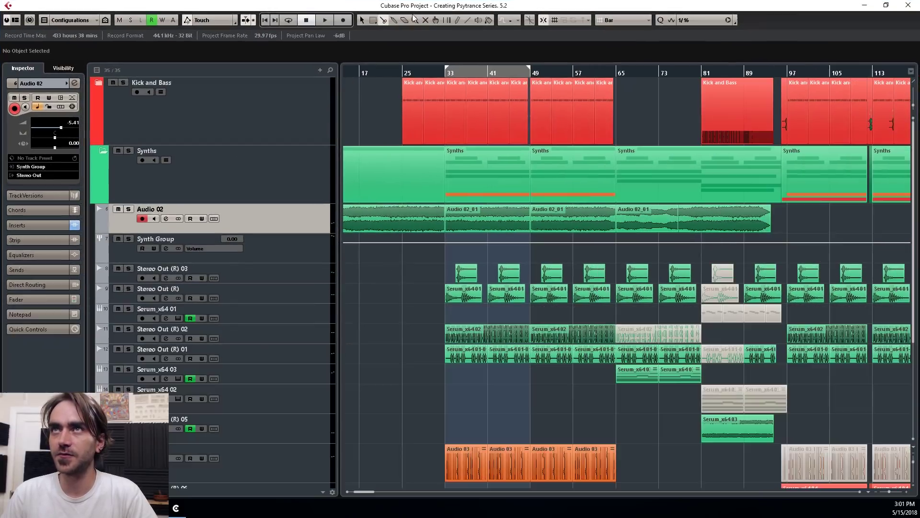
{"action": "left_click", "coordinate": [476, 230]}
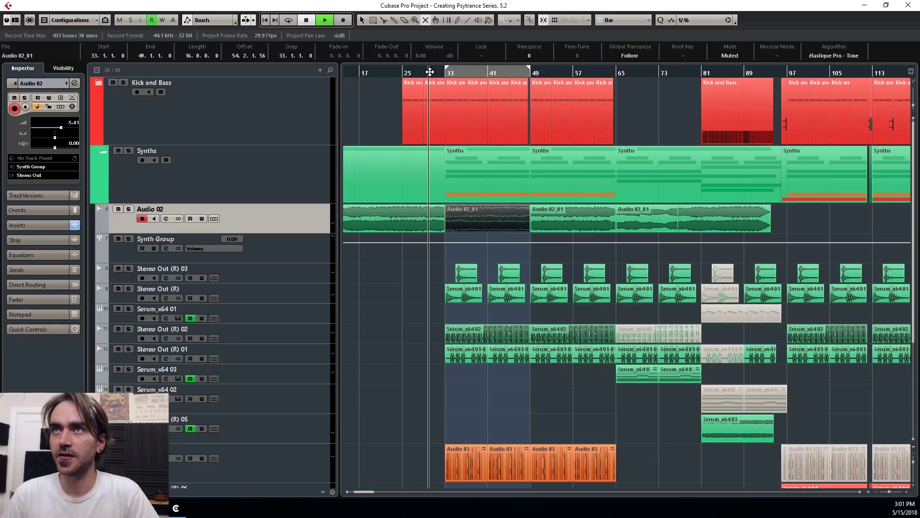
{"action": "key", "text": "shift+u"}
Give the bar 33 Audio 02_01 clip a fade-in of about 7 bars and trim it to run from bar 35 to 48.3
{"action": "key", "text": "h"}
{"action": "left_click_drag", "start_coordinate": [390, 207], "coordinate": [470, 207]}
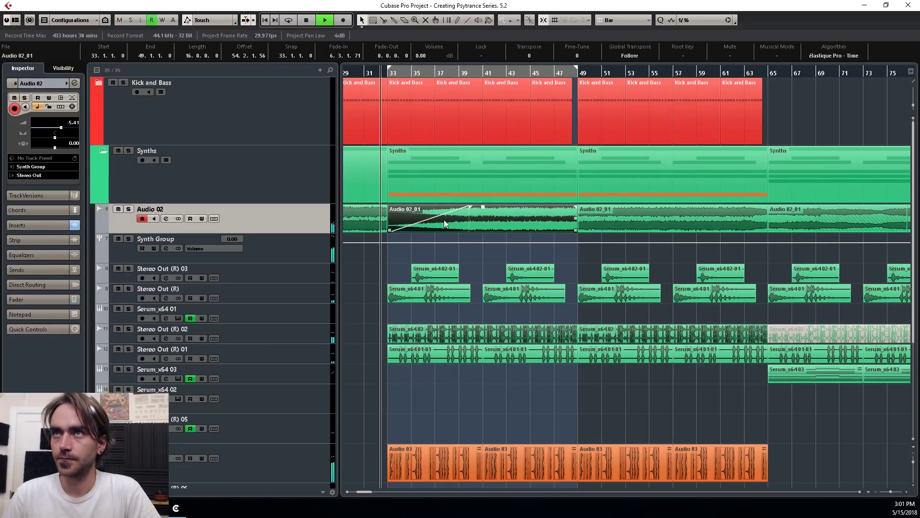
{"action": "left_click_drag", "start_coordinate": [391, 232], "coordinate": [412, 233]}
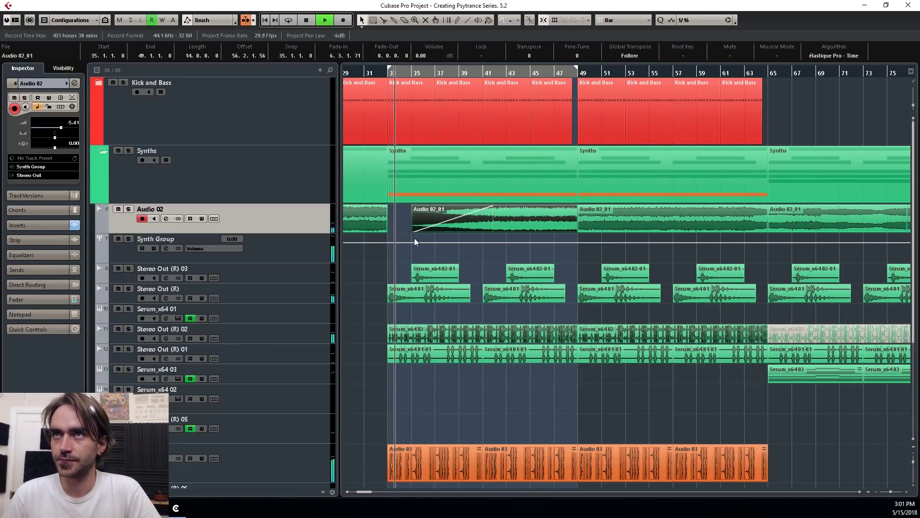
{"action": "key", "text": "h"}
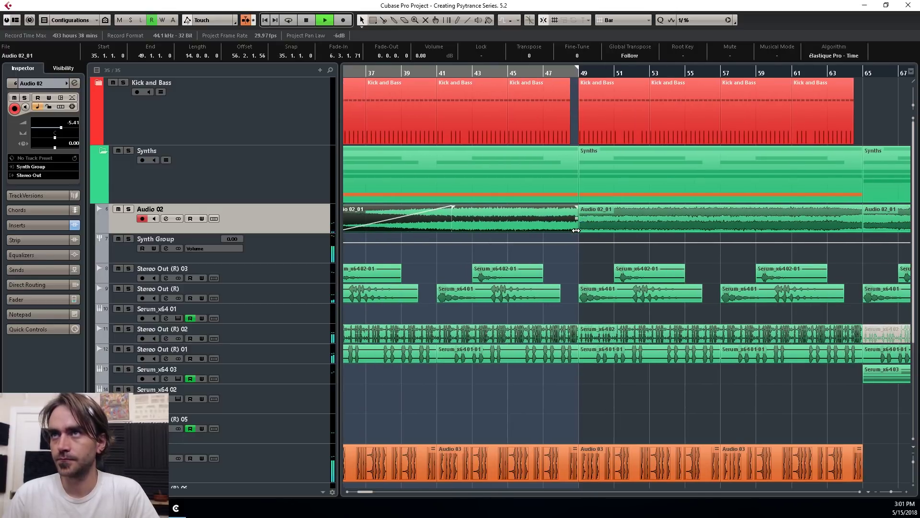
{"action": "key", "text": "h"}
Trim the end of the Audio 03 clip starting at bar 41 on the Grids track to 48.3.1.0
{"action": "scroll", "coordinate": [513, 101], "scroll_direction": "down", "scroll_amount": 3}
{"action": "left_click", "coordinate": [603, 397]}
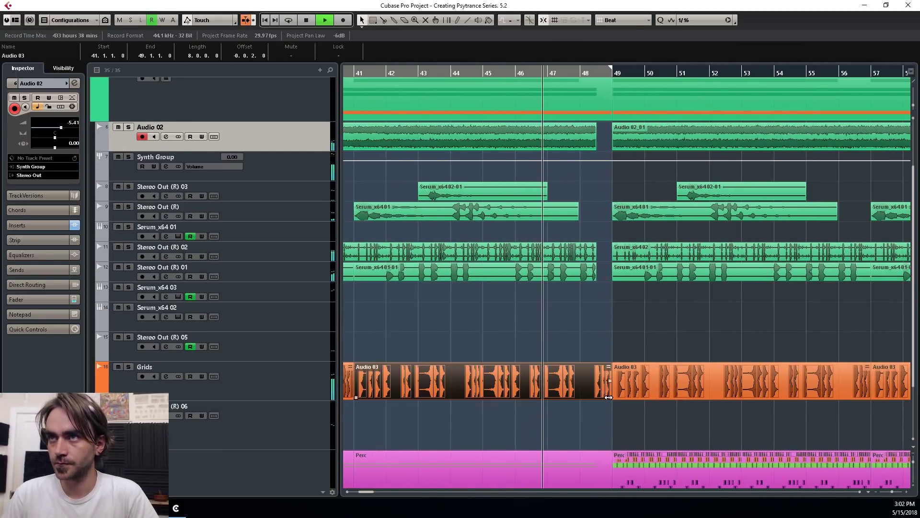
{"action": "left_click_drag", "start_coordinate": [604, 398], "coordinate": [585, 397]}
{"action": "scroll", "coordinate": [594, 398], "scroll_direction": "down", "scroll_amount": 3}
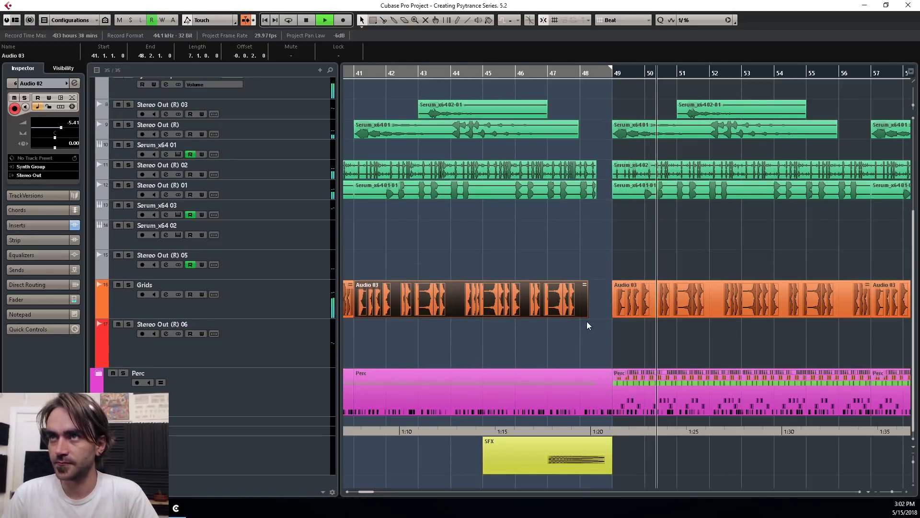
{"action": "left_click_drag", "start_coordinate": [586, 316], "coordinate": [596, 317]}
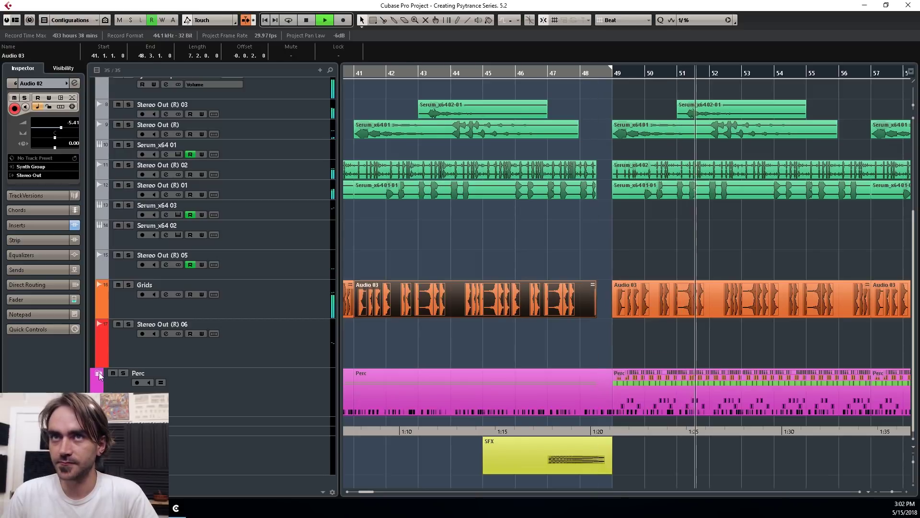
Trim the bar 41 Serum 01-11 clip on the Tristan style Psyc drums track to end at 48.3.1.0 and play the transition from bar 48
{"action": "scroll", "coordinate": [562, 387], "scroll_direction": "down", "scroll_amount": 10}
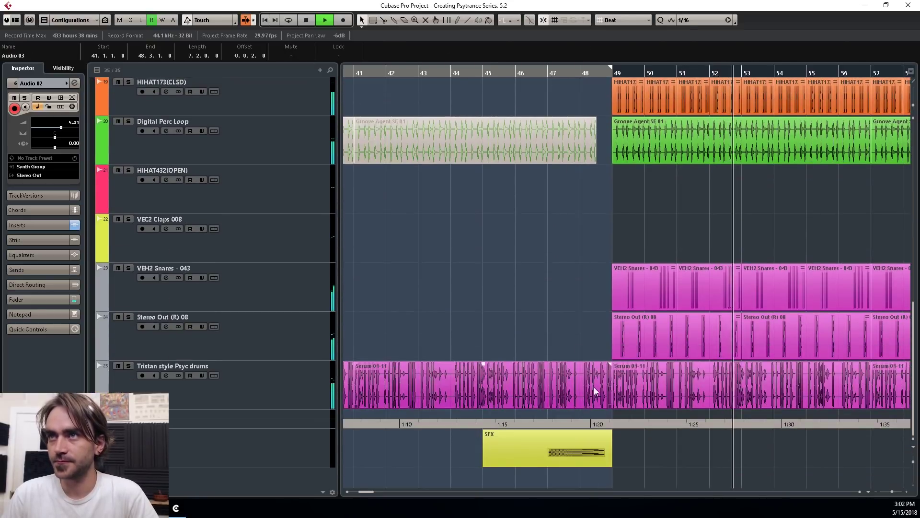
{"action": "left_click", "coordinate": [608, 406]}
{"action": "left_click_drag", "start_coordinate": [609, 406], "coordinate": [596, 406]}
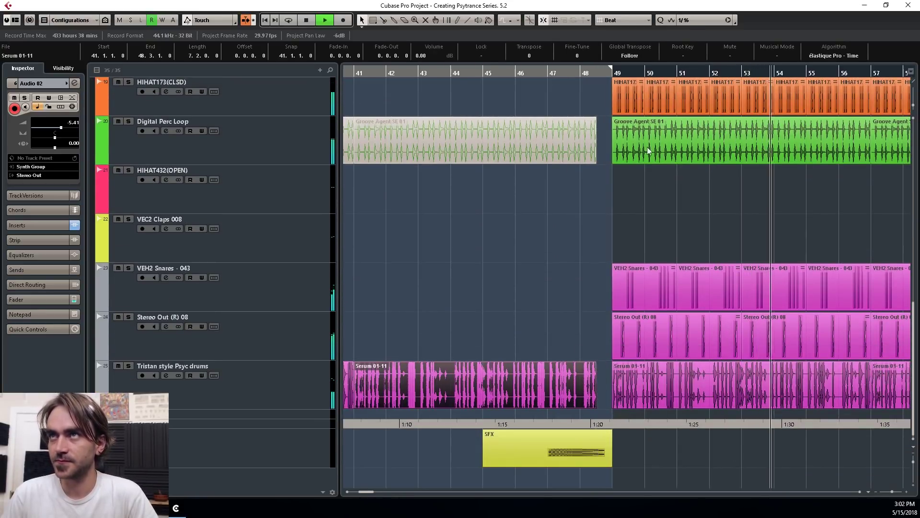
{"action": "left_click", "coordinate": [571, 73]}
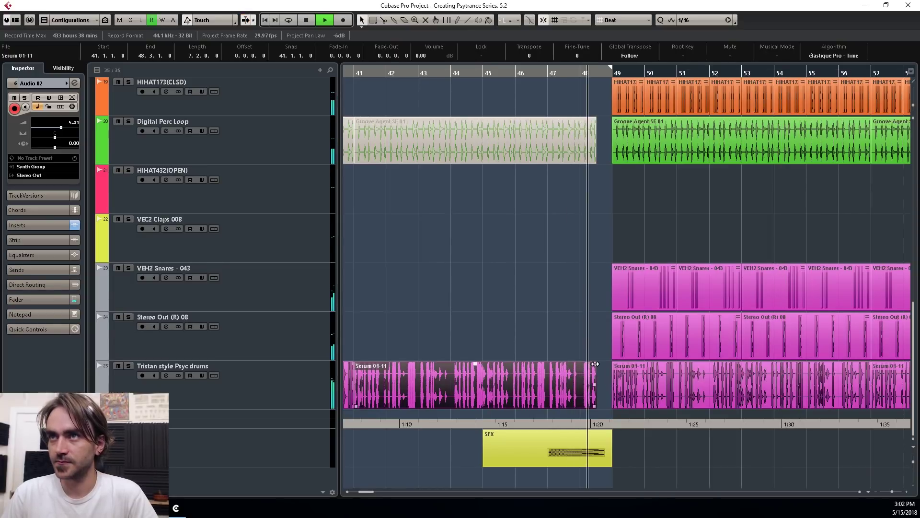
Replay the transition into bar 49 and mute the Audio 02_01 clip between bars 49 and 65
{"action": "scroll", "coordinate": [599, 315], "scroll_direction": "up", "scroll_amount": 10}
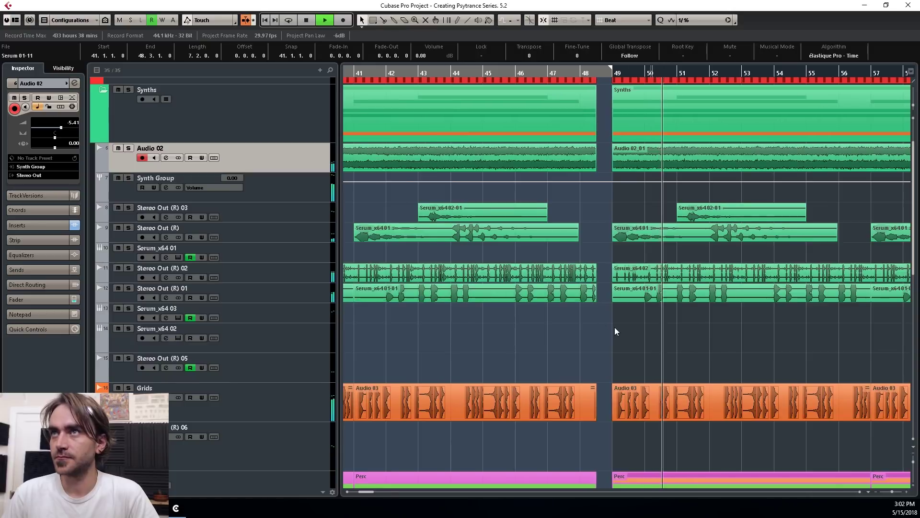
{"action": "scroll", "coordinate": [615, 328], "scroll_direction": "down", "scroll_amount": 3}
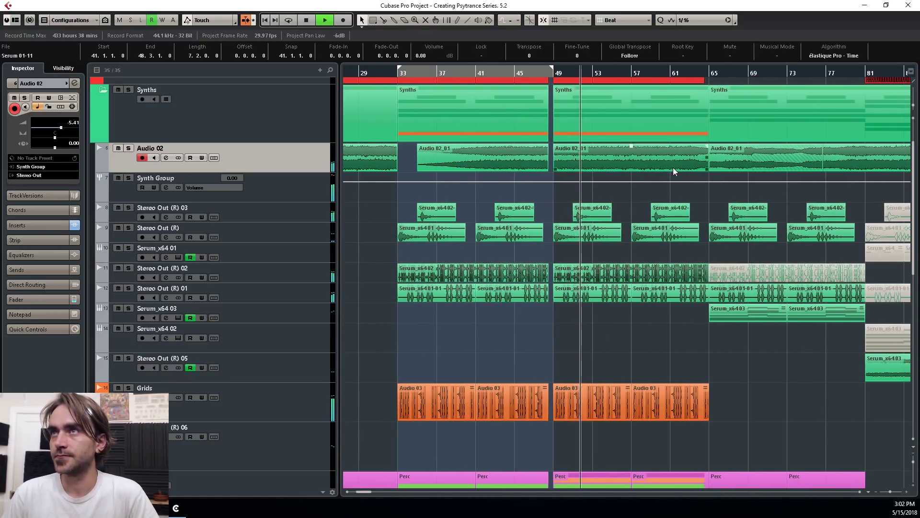
{"action": "scroll", "coordinate": [605, 164], "scroll_direction": "down", "scroll_amount": 3}
{"action": "scroll", "coordinate": [573, 161], "scroll_direction": "up", "scroll_amount": 3}
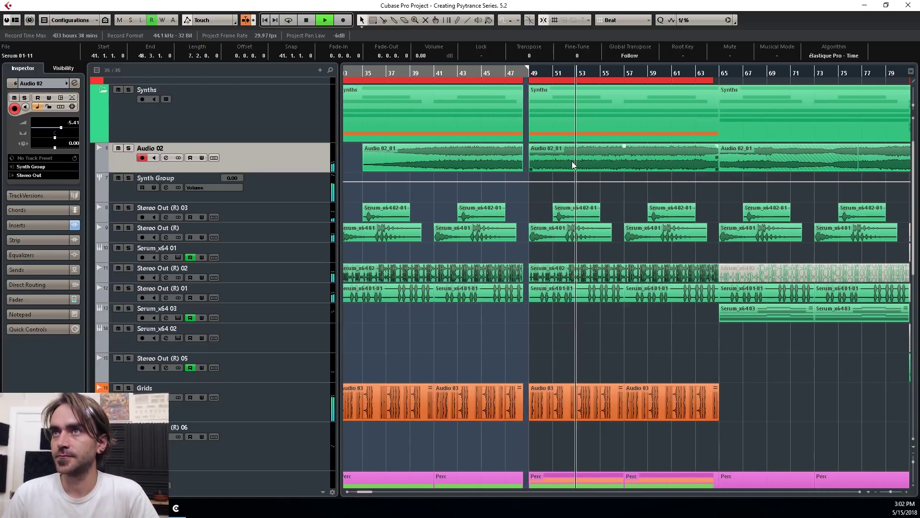
{"action": "left_click", "coordinate": [518, 72]}
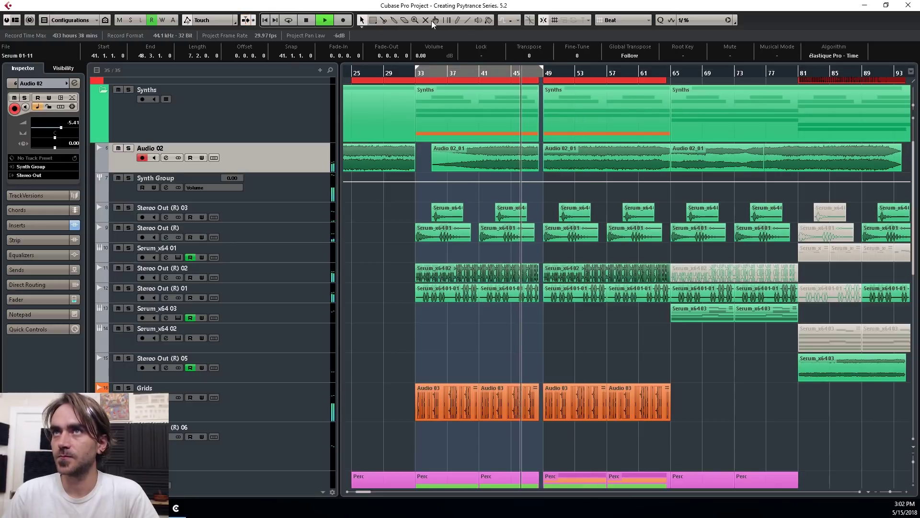
{"action": "left_click", "coordinate": [608, 162]}
Collapse the Synths and Perc folder tracks to show the whole arrangement
{"action": "scroll", "coordinate": [615, 242], "scroll_direction": "down", "scroll_amount": 3}
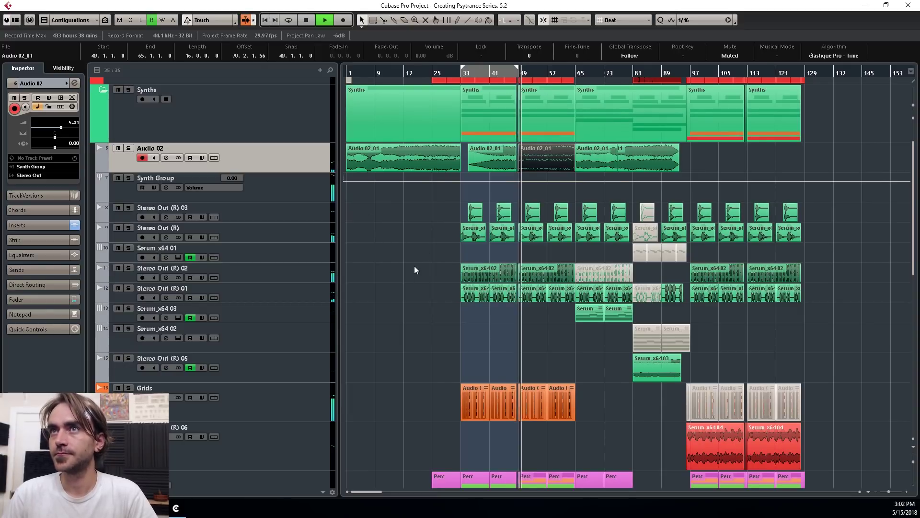
{"action": "scroll", "coordinate": [427, 266], "scroll_direction": "up", "scroll_amount": 3}
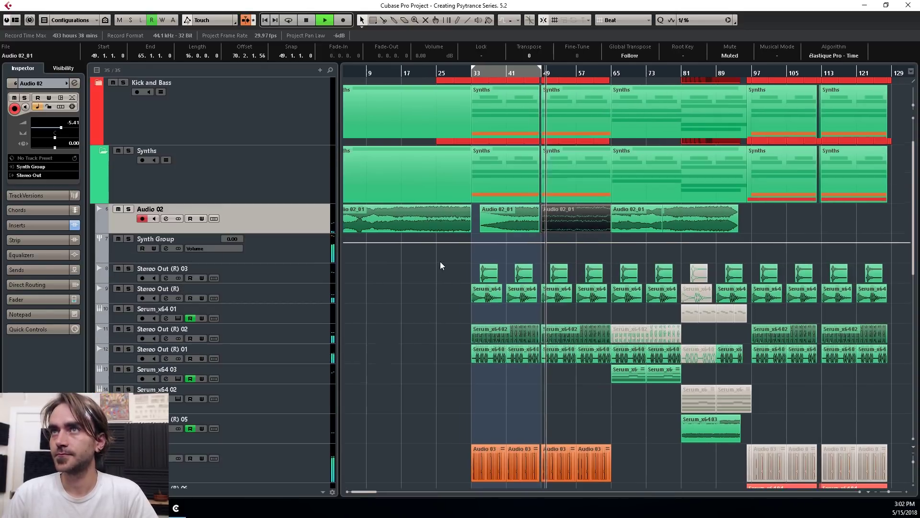
{"action": "left_click", "coordinate": [103, 153]}
{"action": "scroll", "coordinate": [509, 331], "scroll_direction": "down", "scroll_amount": 1}
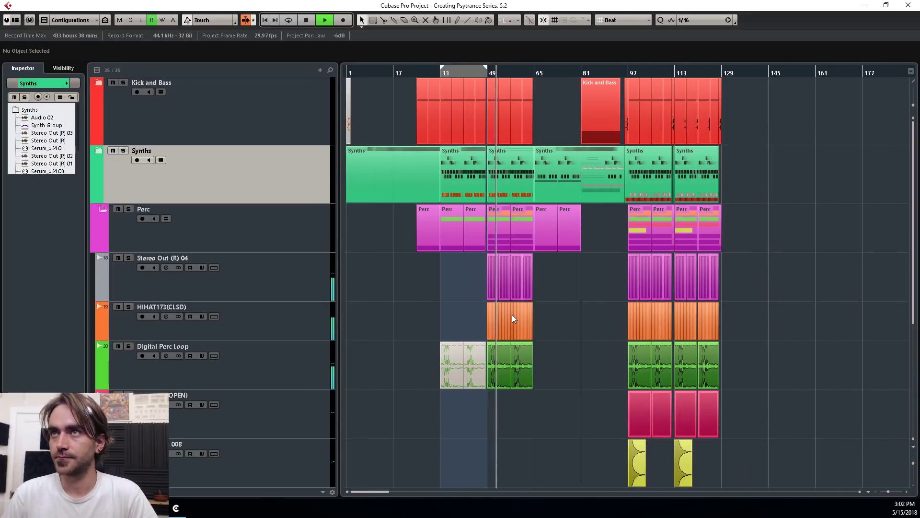
{"action": "left_click", "coordinate": [103, 209]}
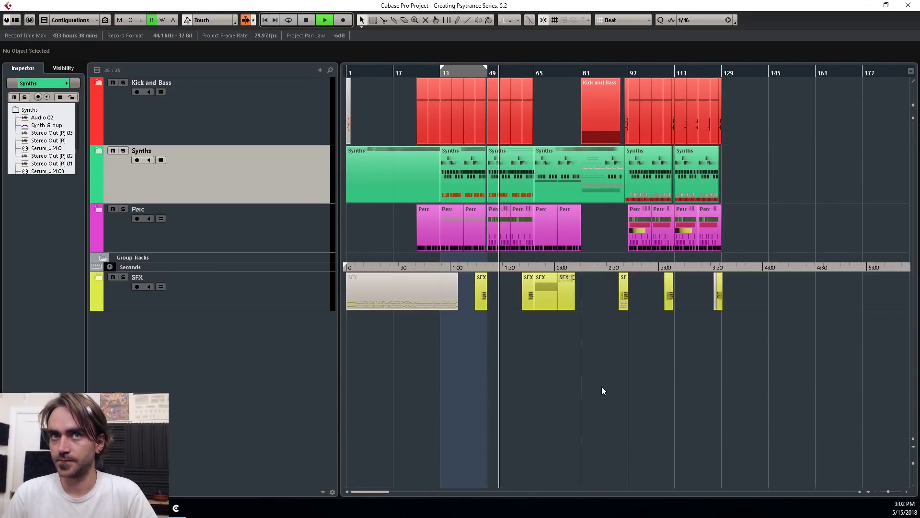